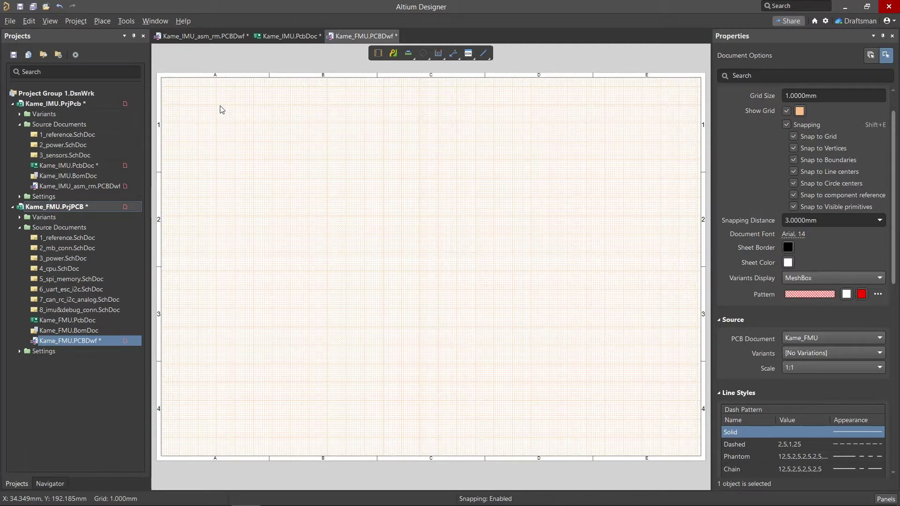
Step: Place a component view near the sheet's lower left and select it
right_click(221, 109)
mouse_move(304, 113)
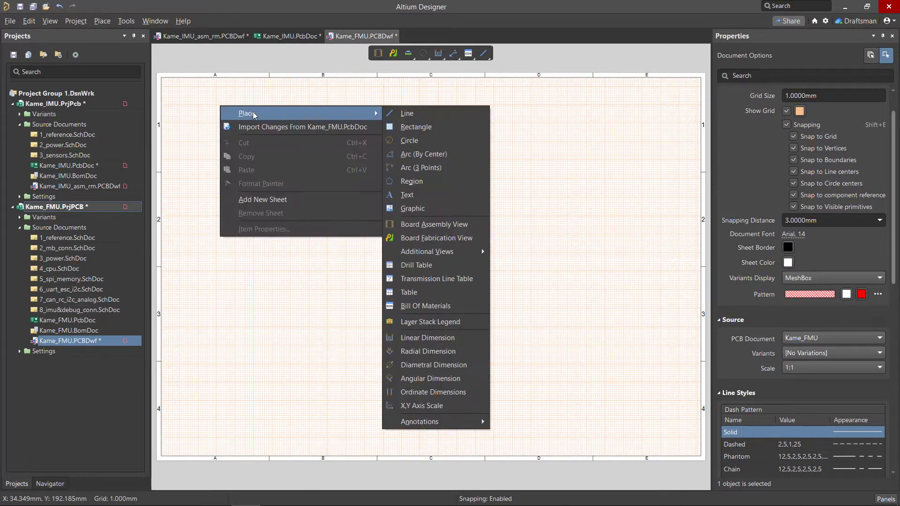
mouse_move(449, 251)
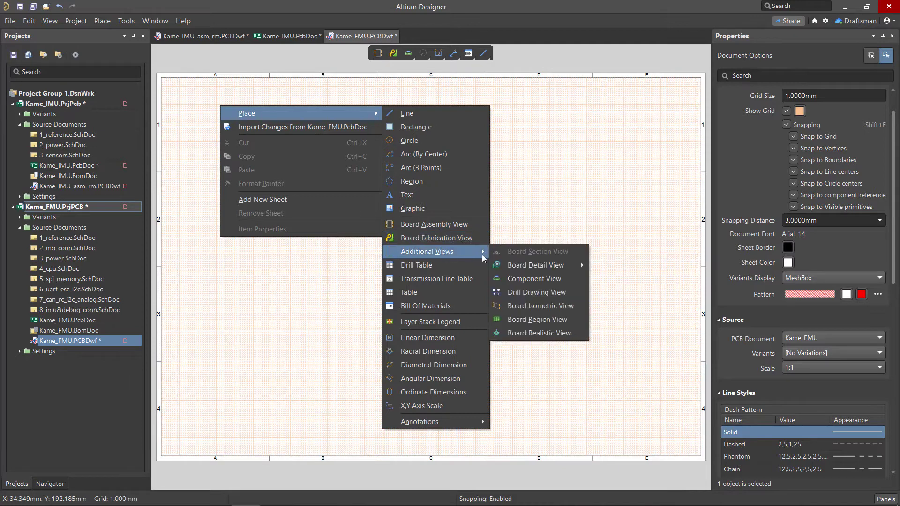
click(468, 150)
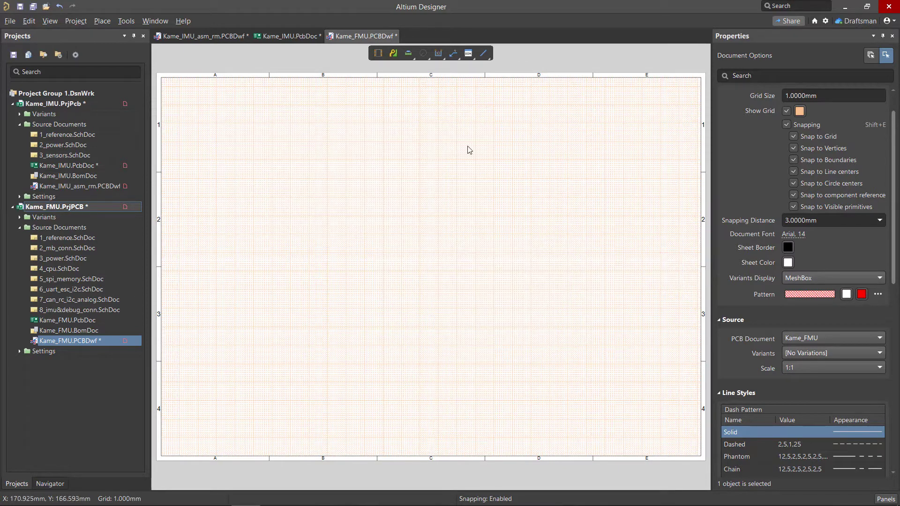
click(408, 52)
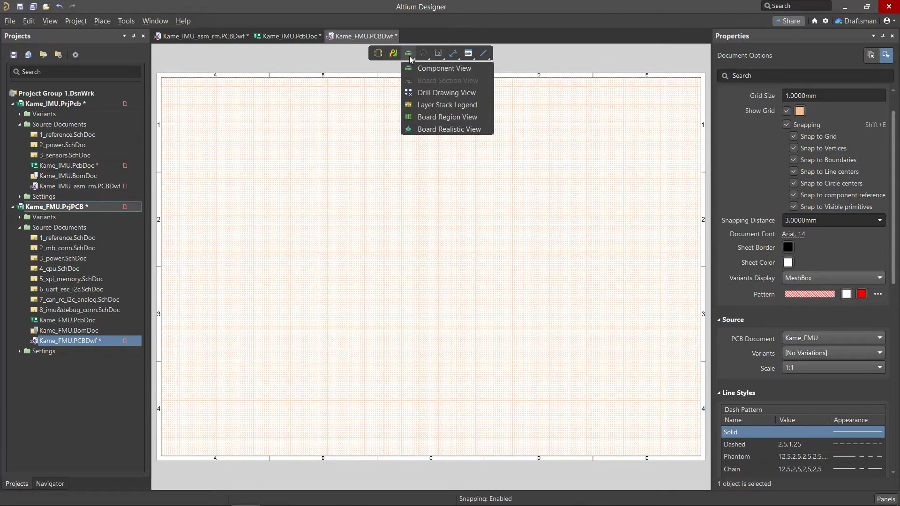
click(409, 55)
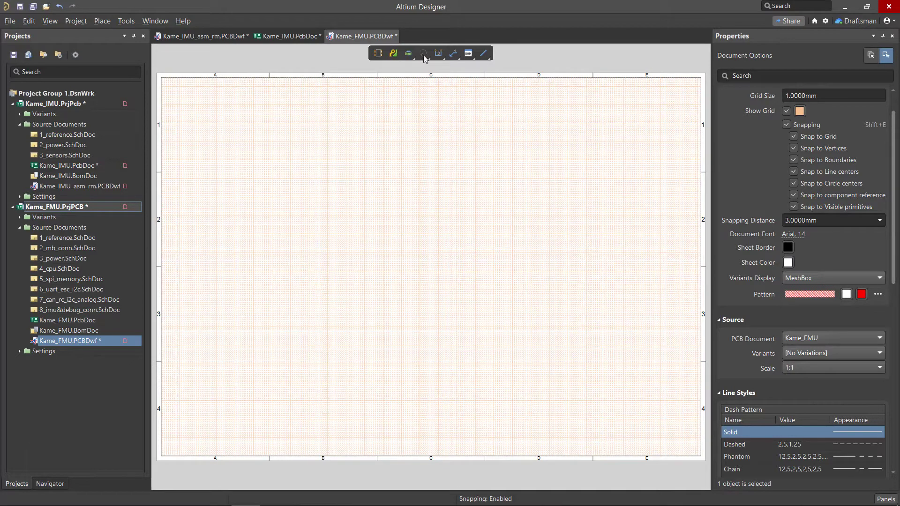
click(424, 57)
click(409, 55)
click(194, 388)
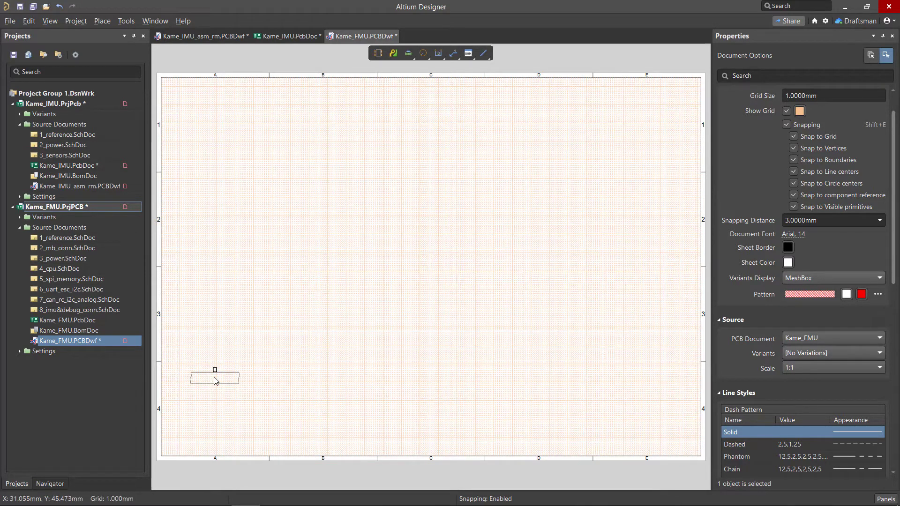
click(215, 379)
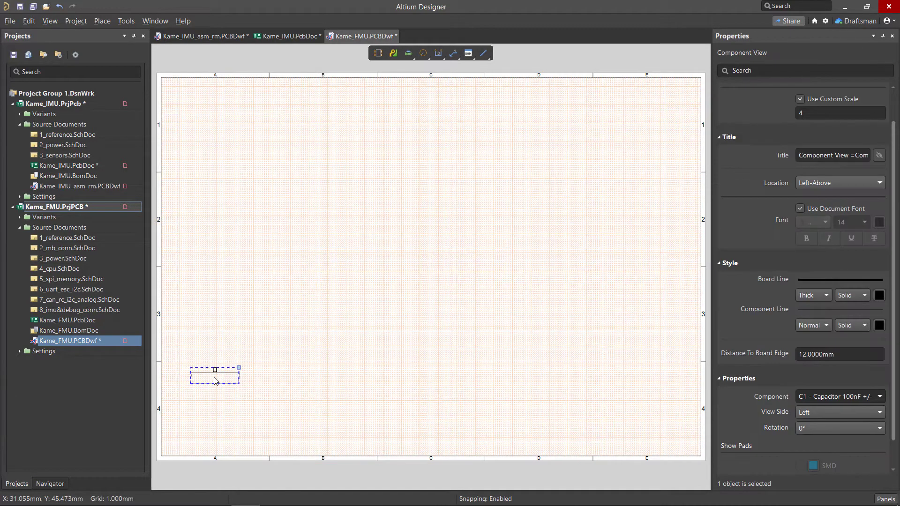
Step: Set the view to show the JST-SM06B-SRSS-TB_V connector from the Left side
click(873, 397)
scroll(849, 409, down, 10)
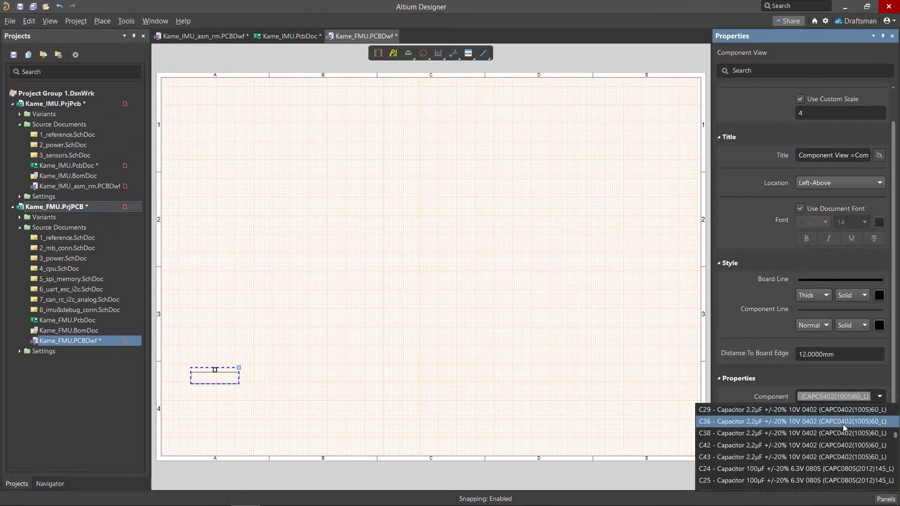
click(839, 434)
click(841, 412)
click(837, 426)
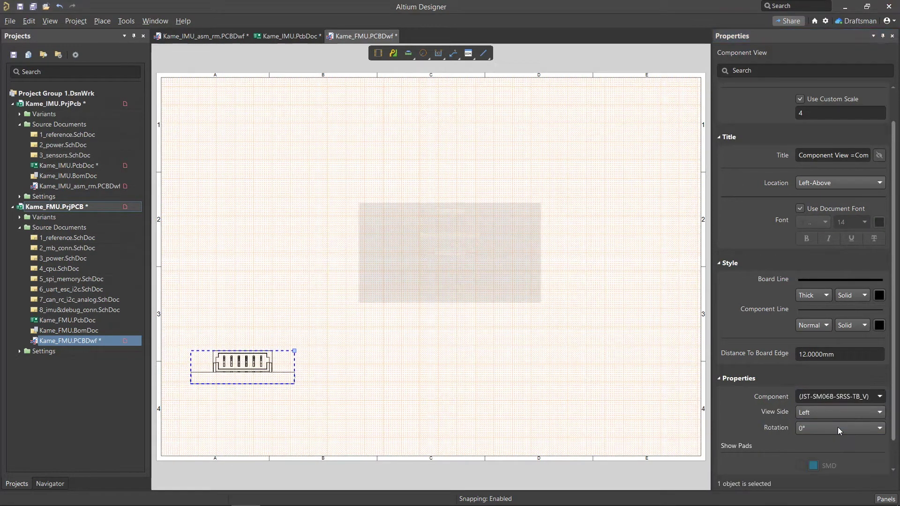
click(836, 414)
click(831, 460)
click(829, 412)
click(822, 437)
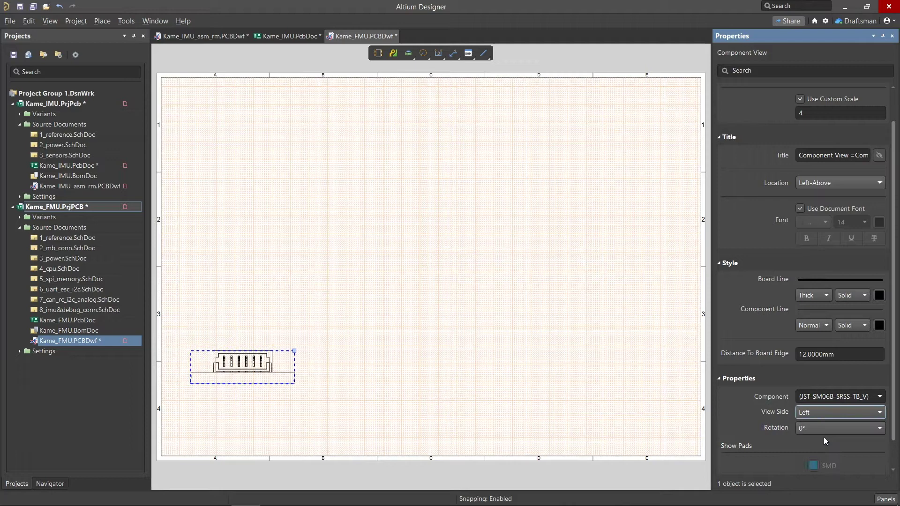
Step: Place a board view at top-left, then cut a horizontal SECTION A-A placed to its right
click(378, 54)
click(166, 331)
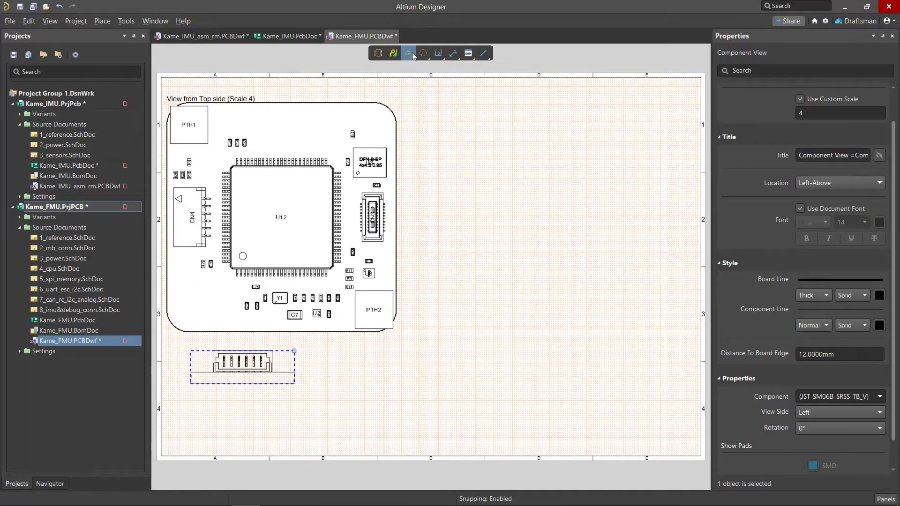
drag(408, 53, 433, 87)
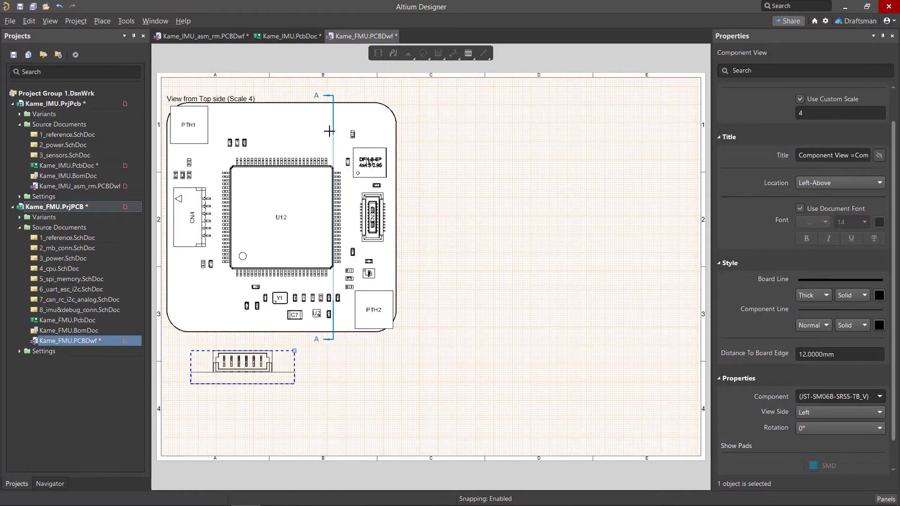
key(space)
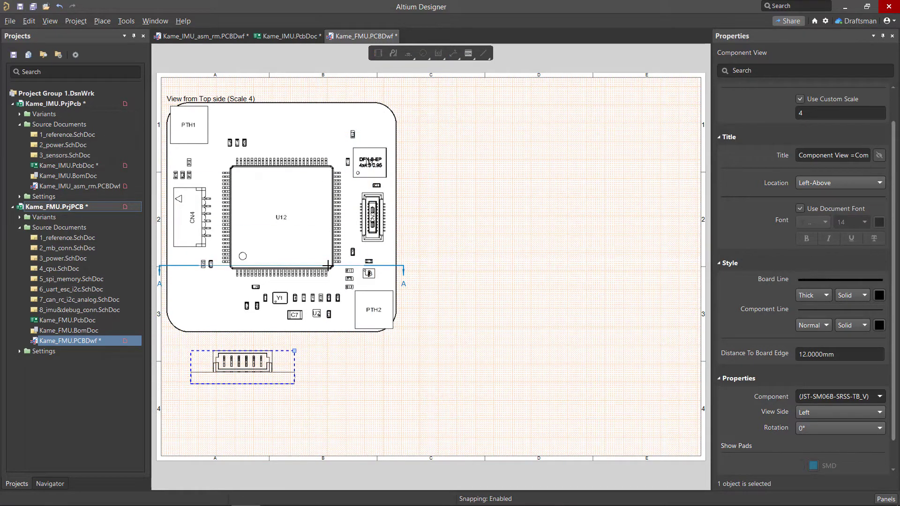
click(326, 266)
click(423, 264)
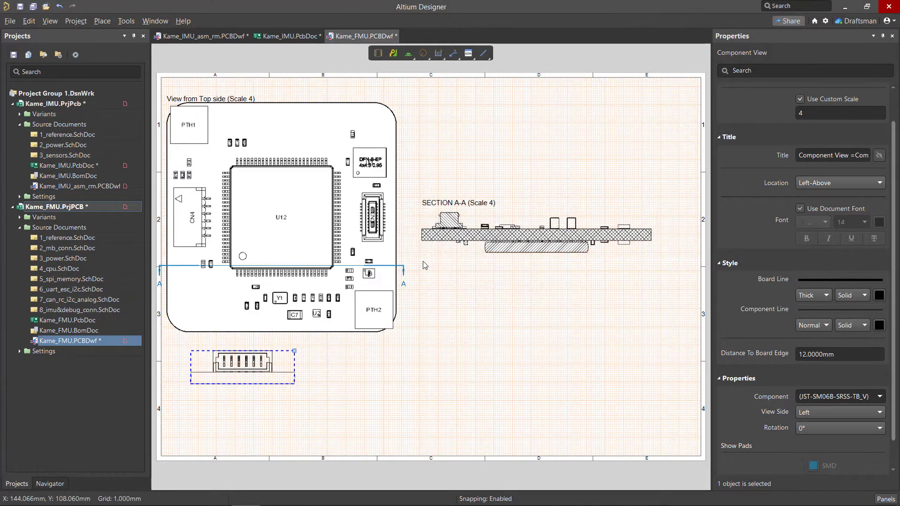
Step: Flip SECTION A-A's view direction, use Alternative display mode and hide its connector line
scroll(804, 281, down, 4)
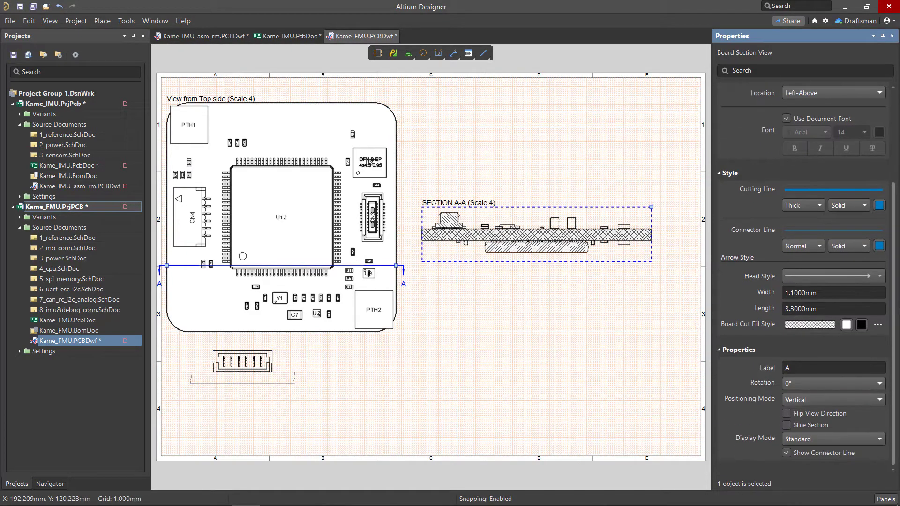
click(844, 399)
click(843, 412)
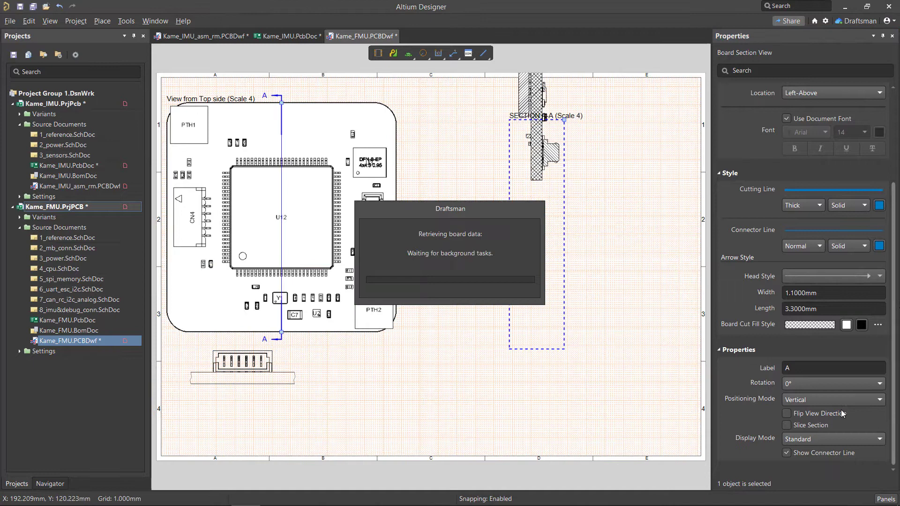
click(838, 402)
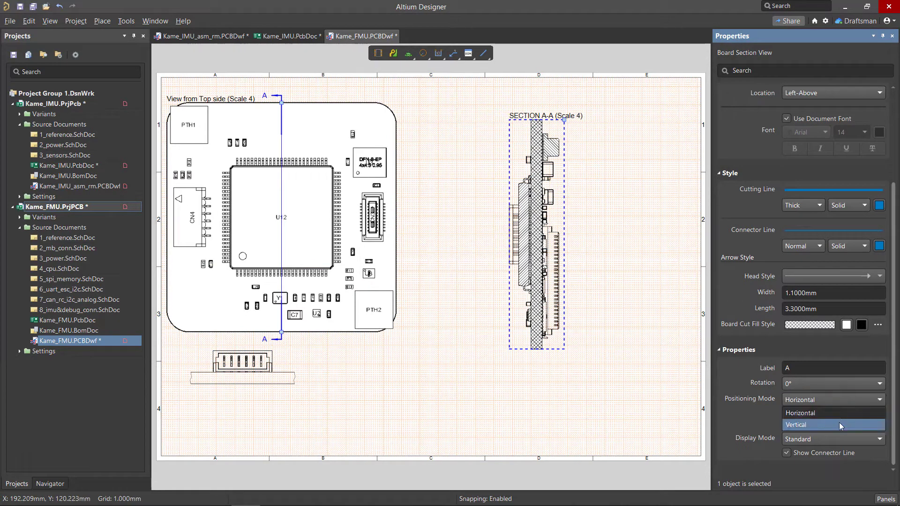
click(839, 423)
click(786, 413)
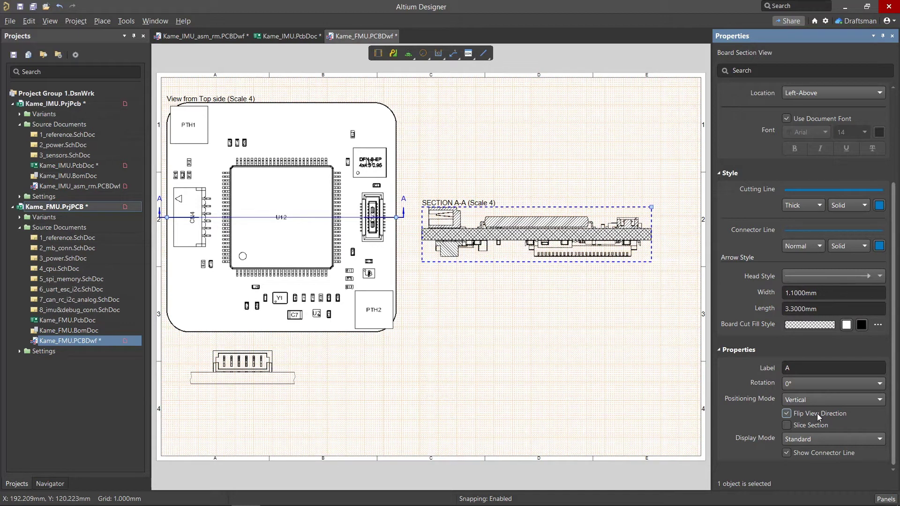
click(816, 424)
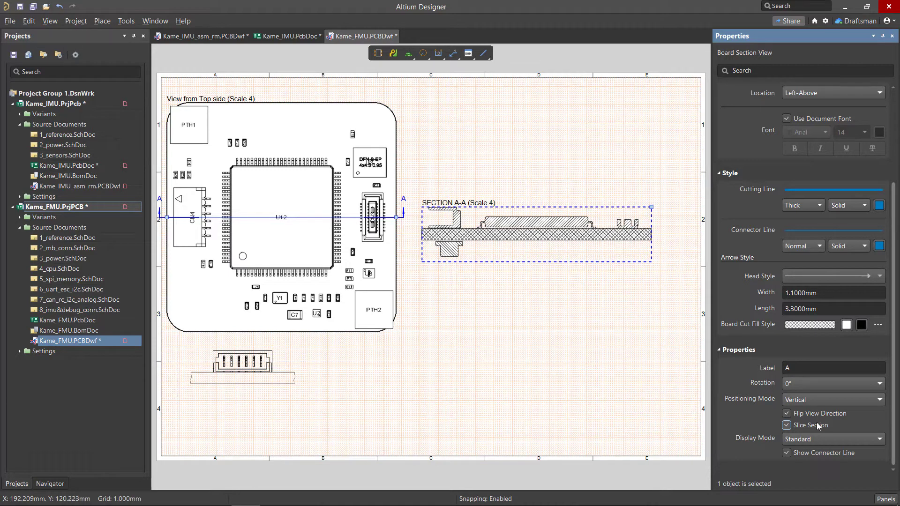
click(816, 424)
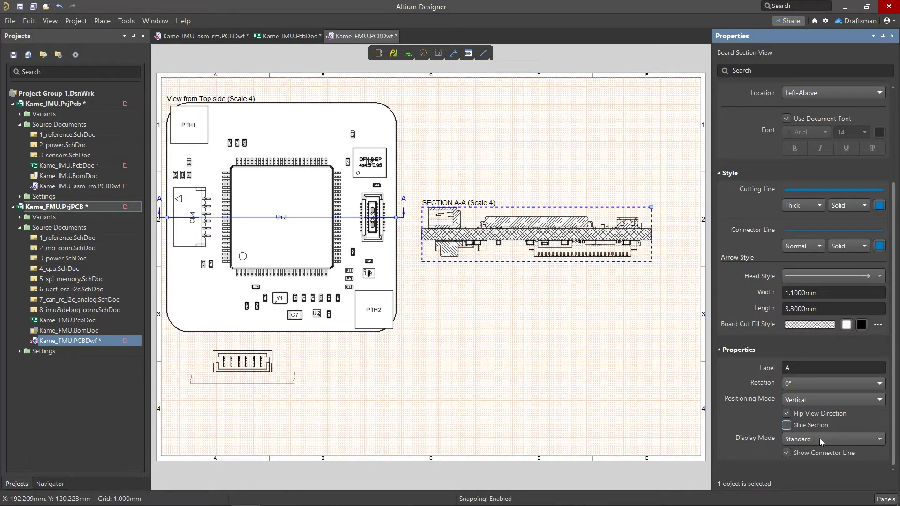
click(819, 437)
click(820, 459)
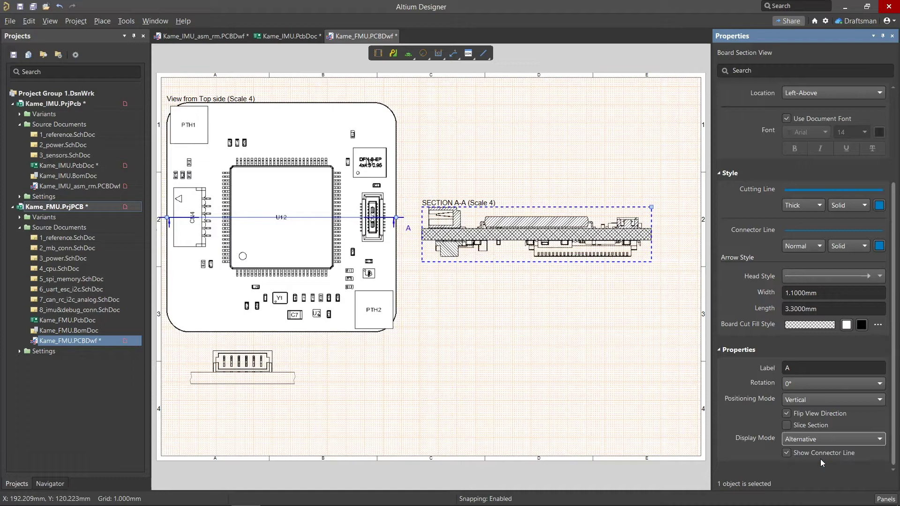
click(787, 452)
Step: Move SECTION A-A to the sheet's bottom-left, under the top view
click(669, 396)
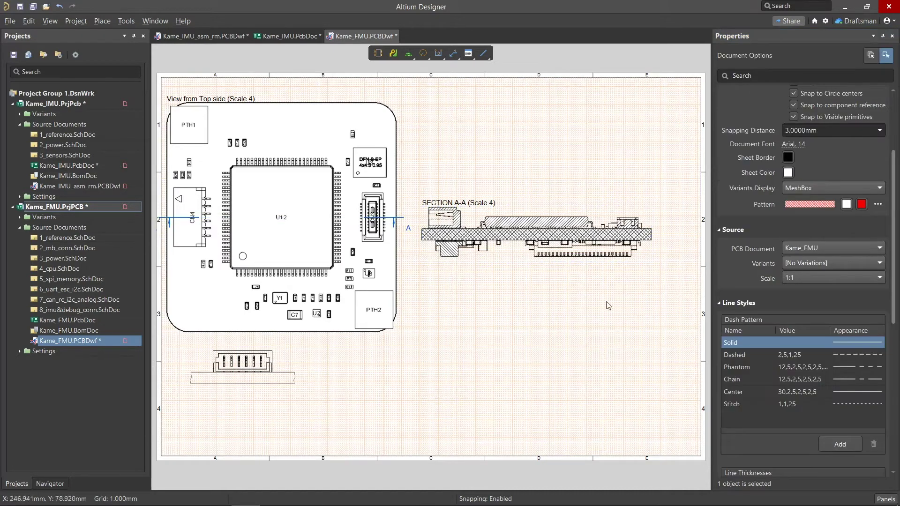
click(537, 234)
drag(536, 234, 288, 425)
click(428, 400)
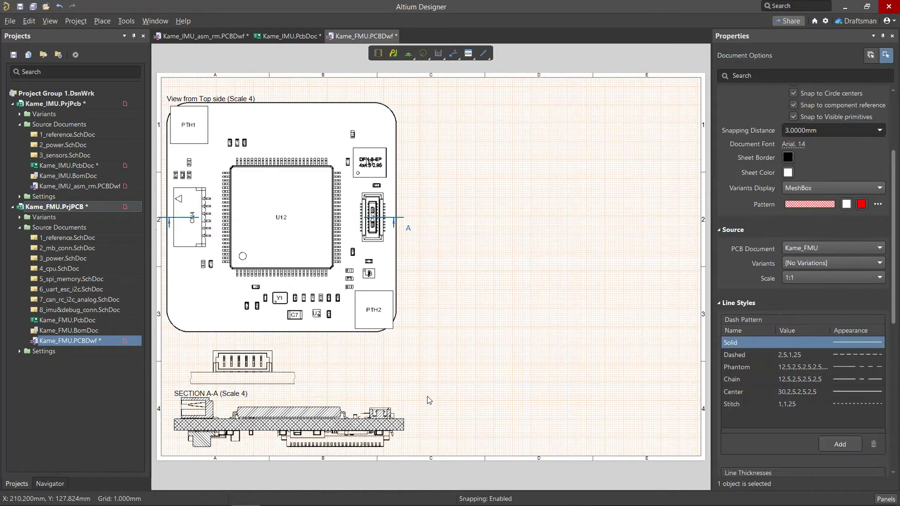
Step: Place a circular board detail view around U3 at the sheet's bottom-centre
click(423, 57)
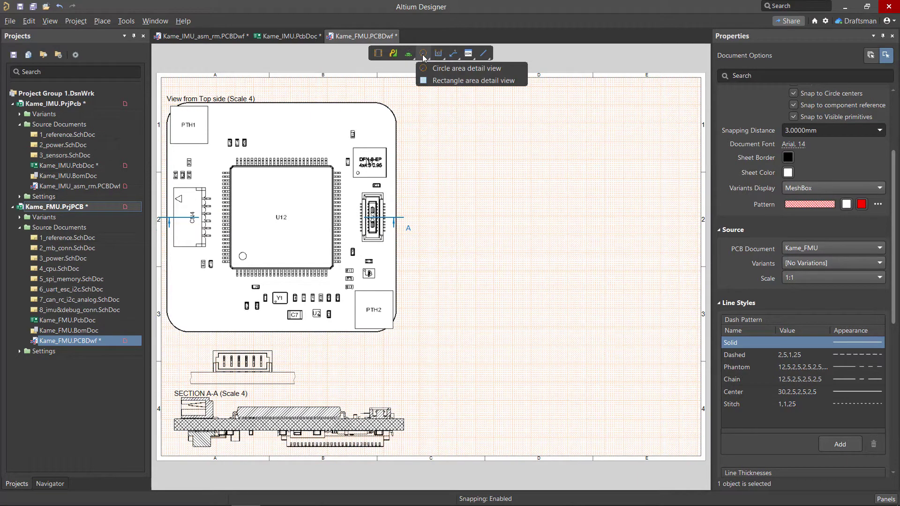
click(466, 68)
click(362, 156)
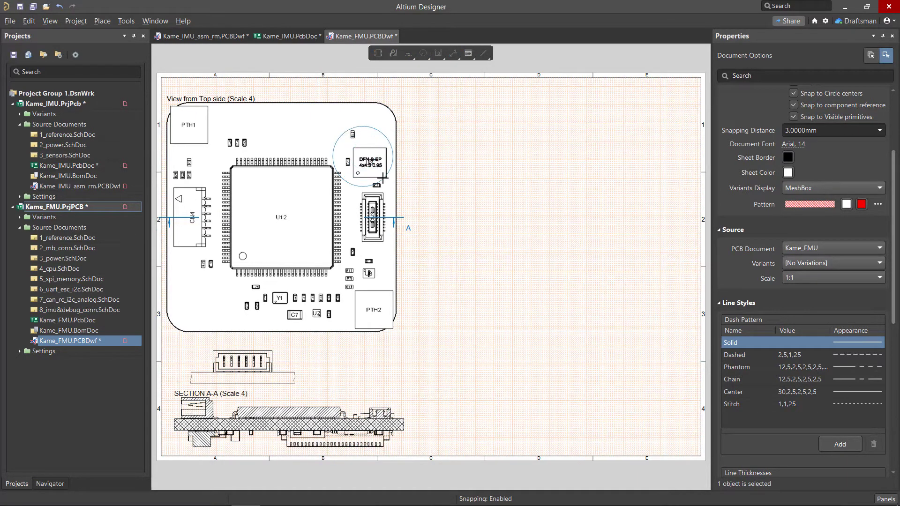
click(383, 178)
click(411, 447)
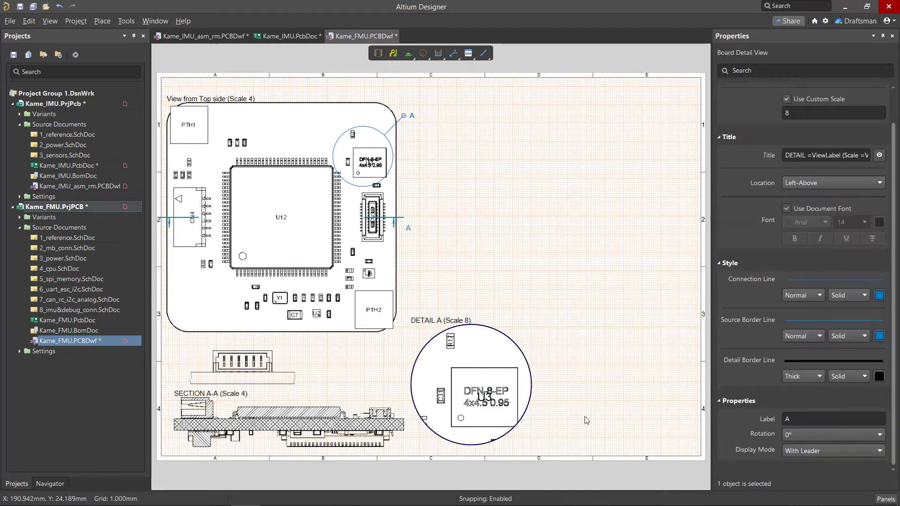
Step: Label the detail B, rotate it 90° and set display mode to No Leader
click(790, 419)
text(B)
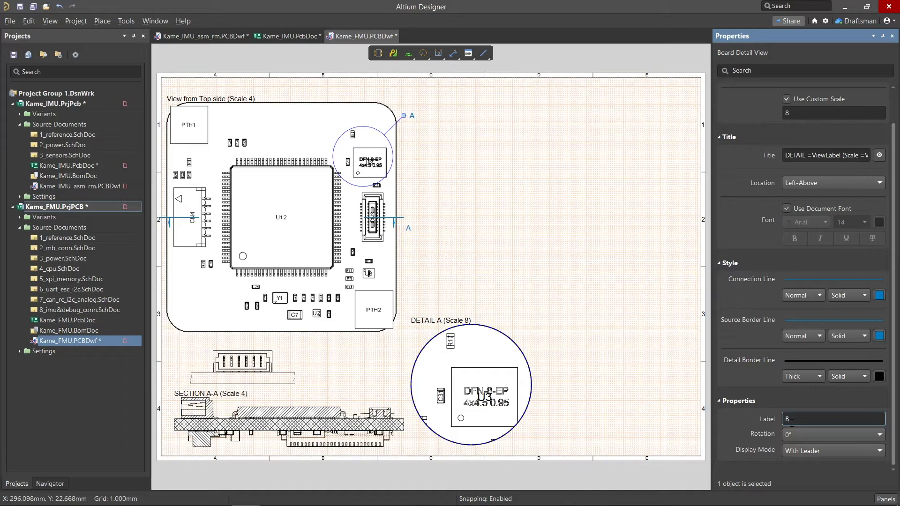
click(804, 434)
click(808, 457)
click(809, 455)
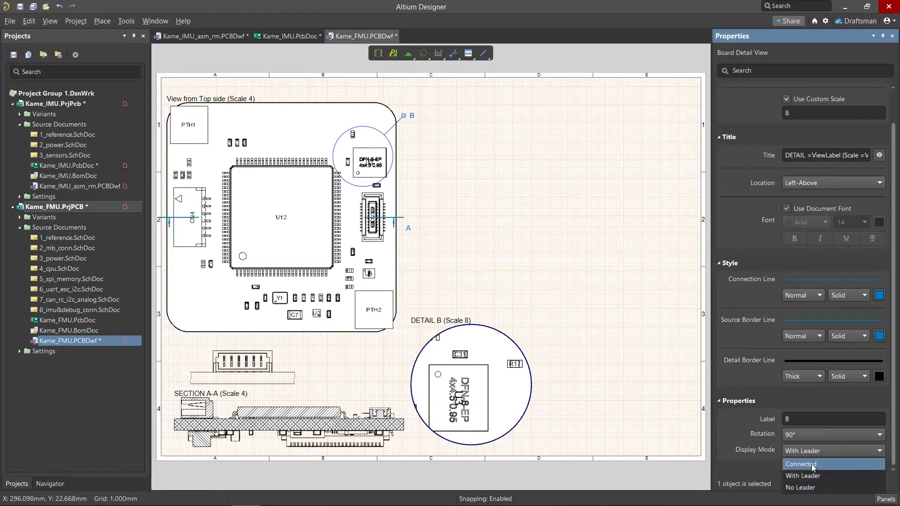
click(811, 466)
click(808, 452)
click(804, 485)
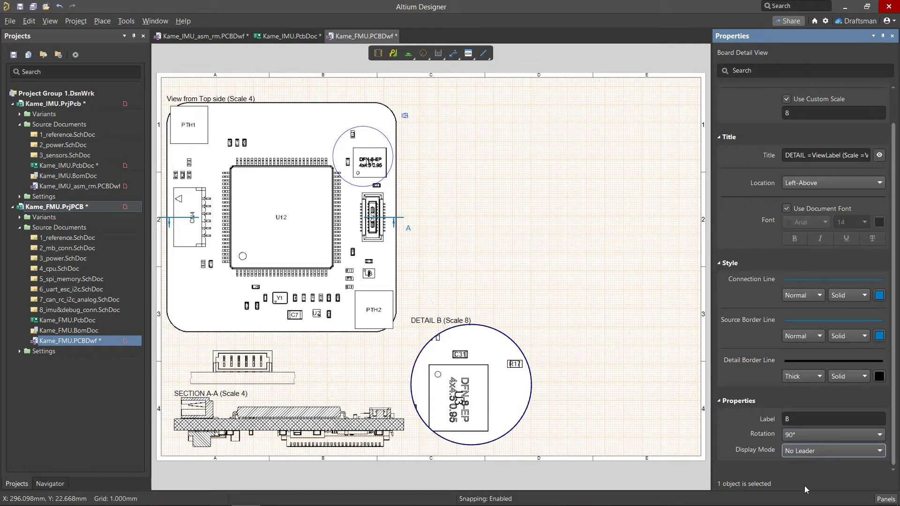
Step: Place a board isometric view to the right of the top view
right_click(415, 131)
mouse_move(443, 139)
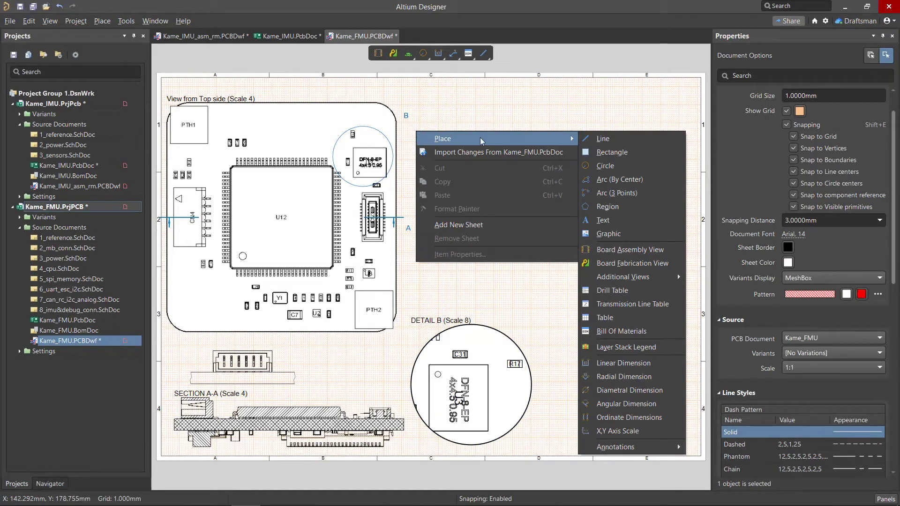
mouse_move(628, 277)
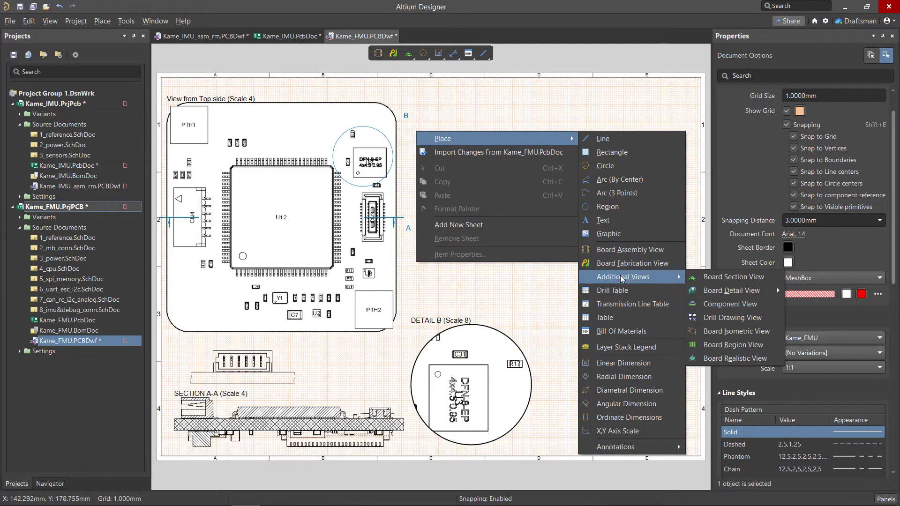
click(726, 330)
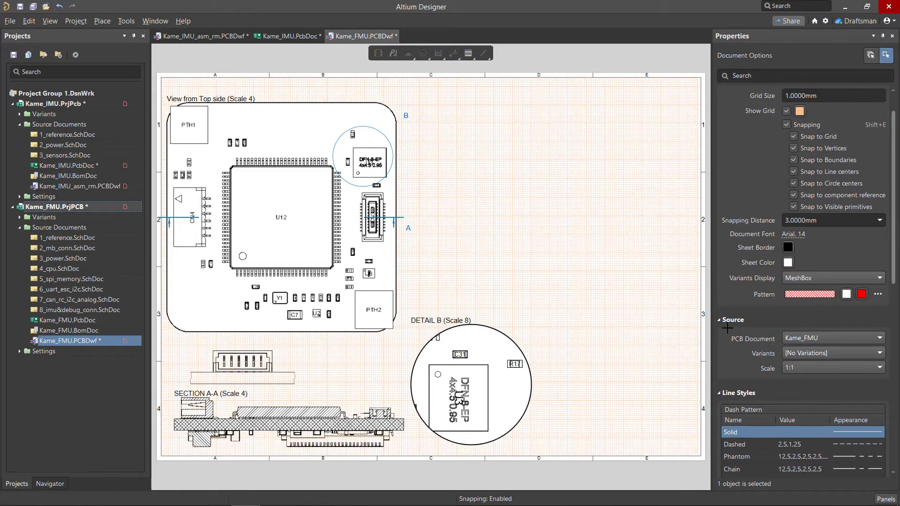
click(466, 370)
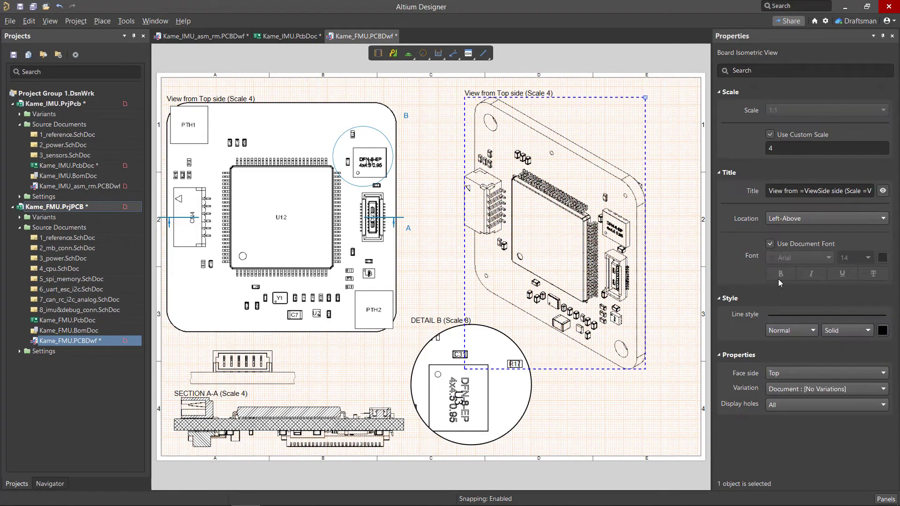
Step: Keep the isometric view on the Top face, apply the Default variation and set its hole display
click(823, 372)
click(819, 401)
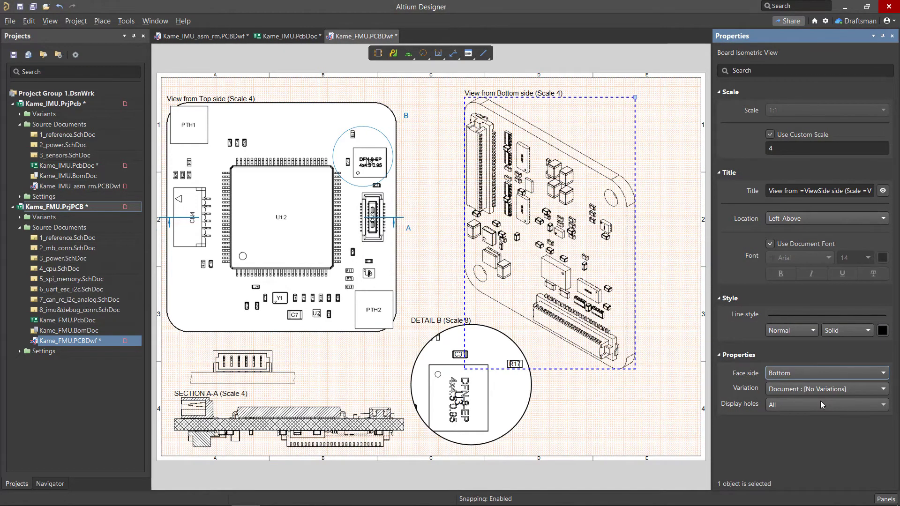
click(812, 370)
click(816, 387)
click(816, 387)
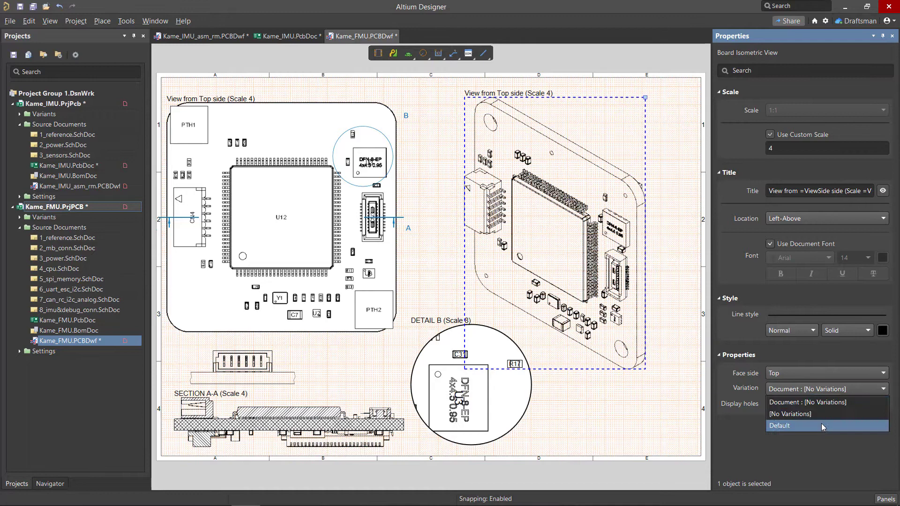
click(821, 423)
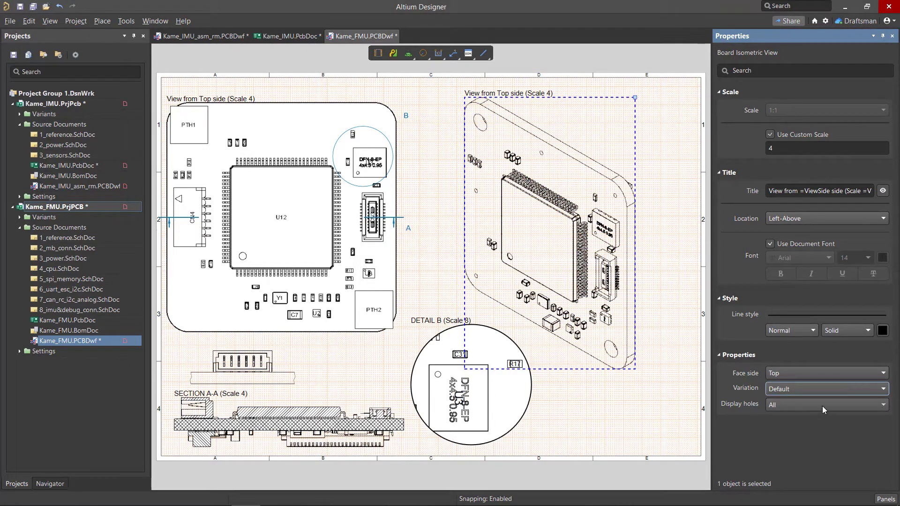
click(824, 405)
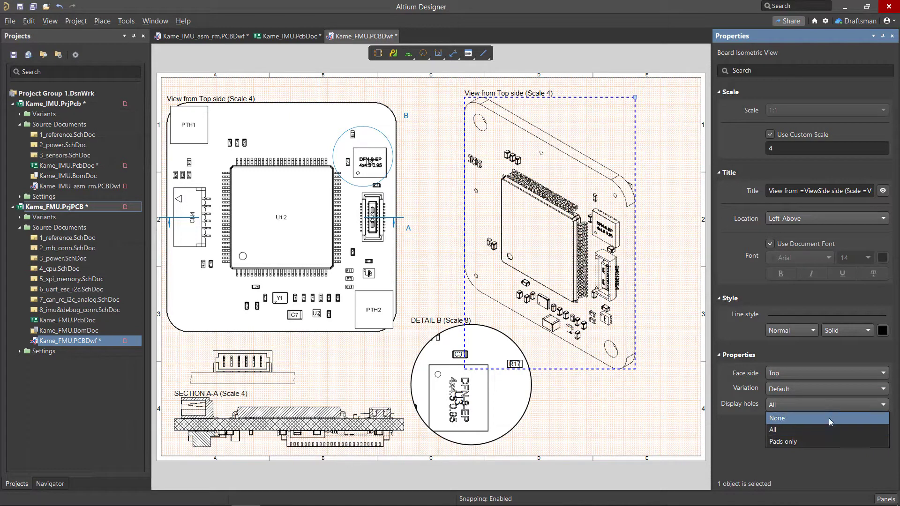
click(828, 418)
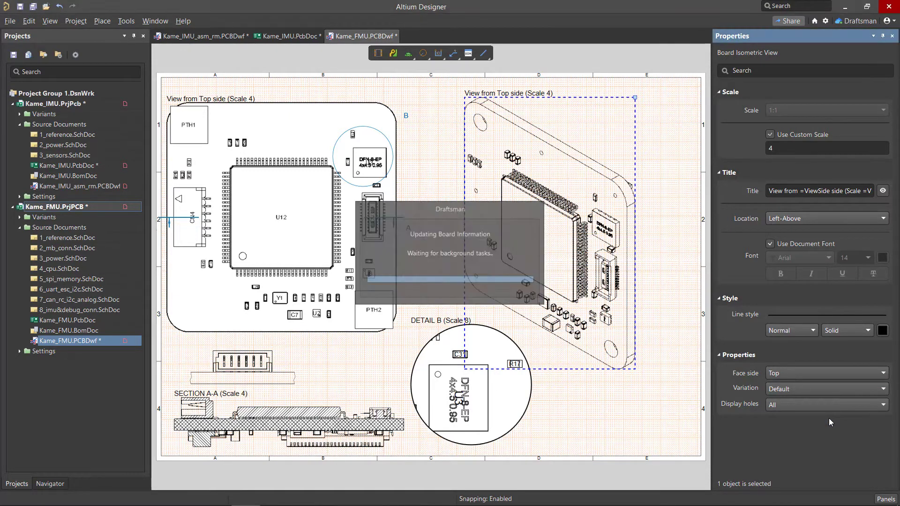
Step: Switch to Kame_IMU_asm_rm.PCBDwf and place a layer stack legend on the sheet
click(211, 37)
click(408, 53)
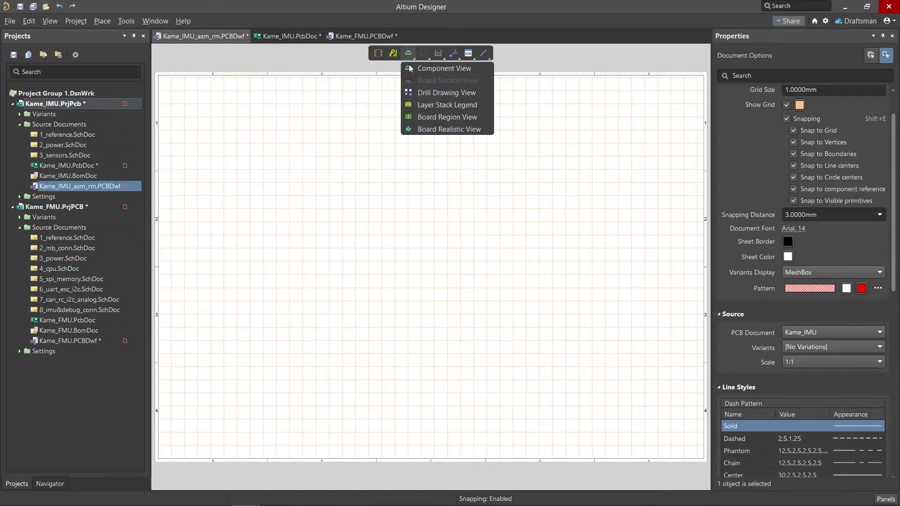
click(405, 104)
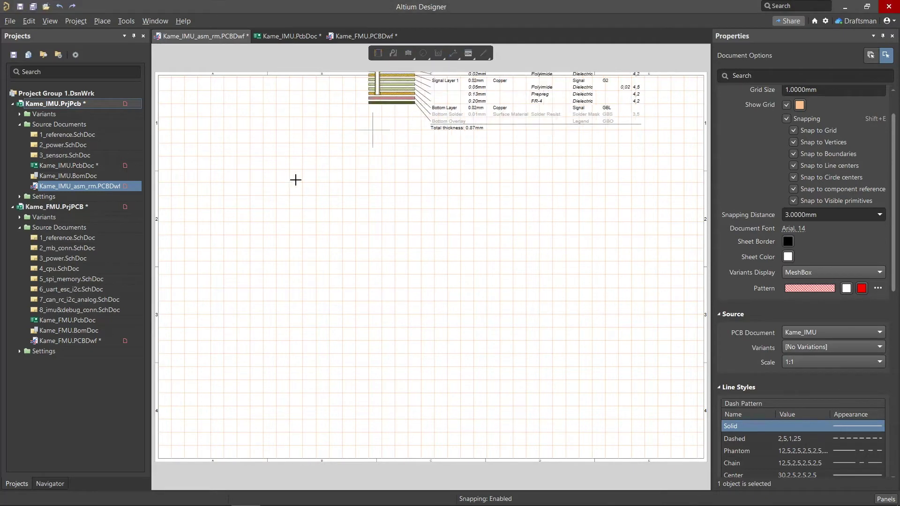
click(184, 261)
Step: Set the legend's display mode to Align Table Rows
click(252, 234)
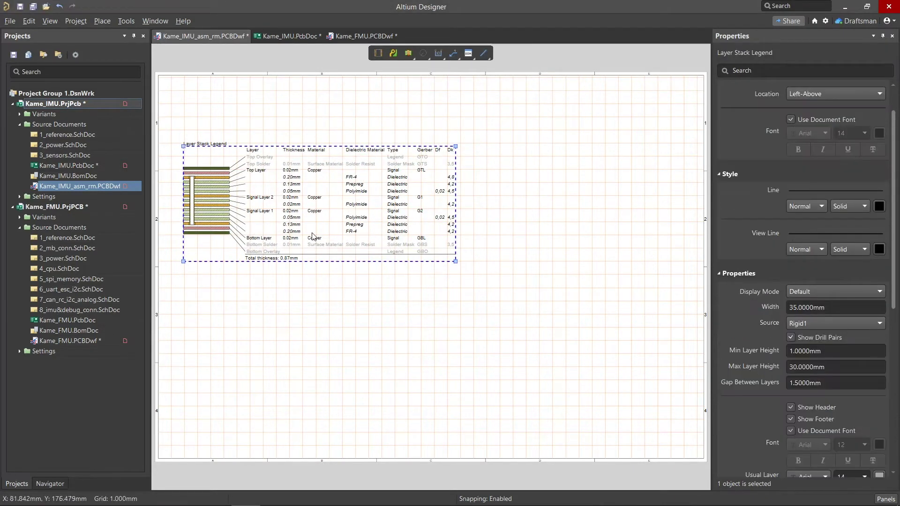
click(818, 293)
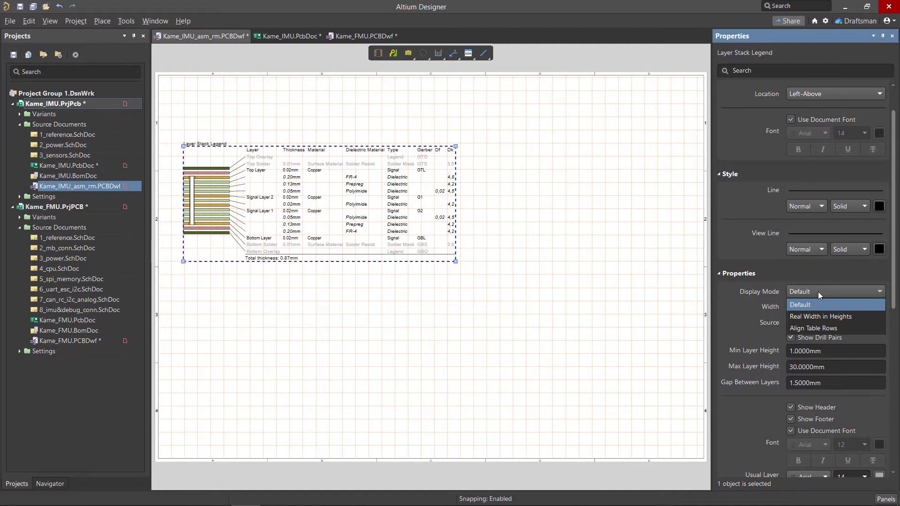
click(817, 316)
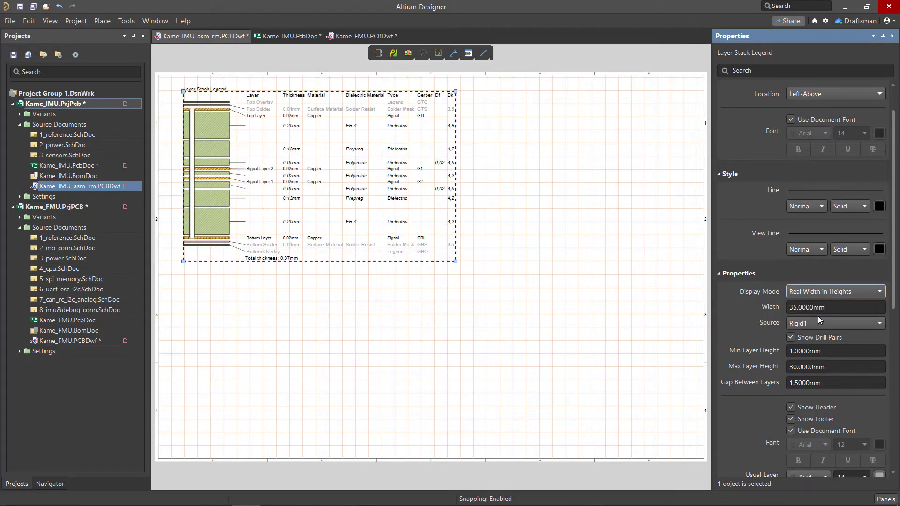
click(817, 292)
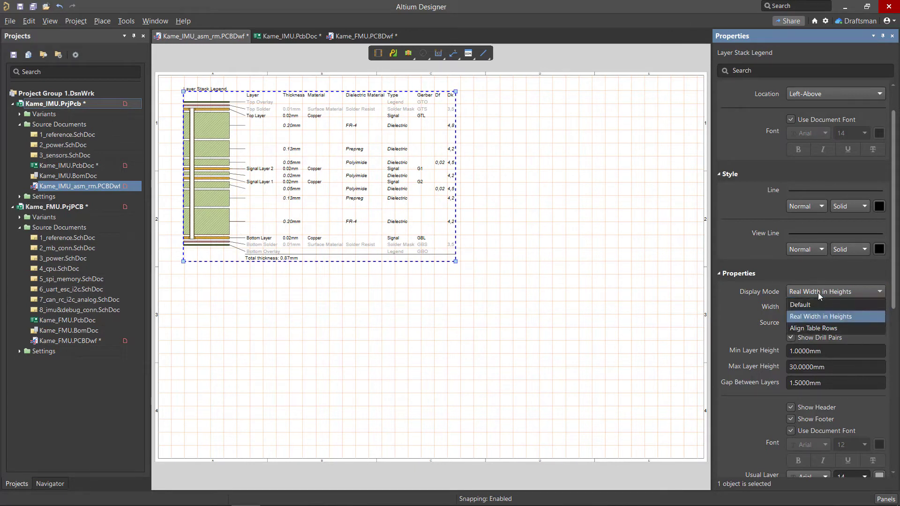
click(814, 327)
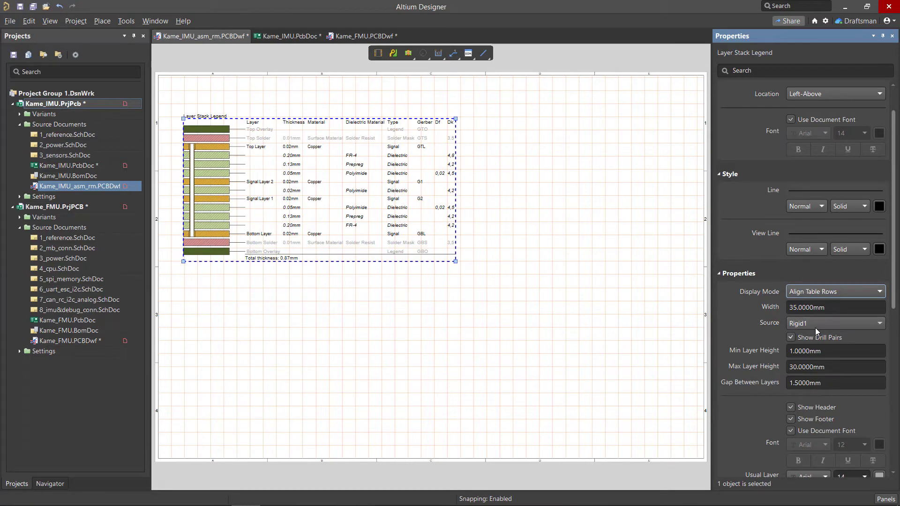
Step: Move the first legend up and place a second legend showing the Flex stack below it
drag(319, 187, 317, 156)
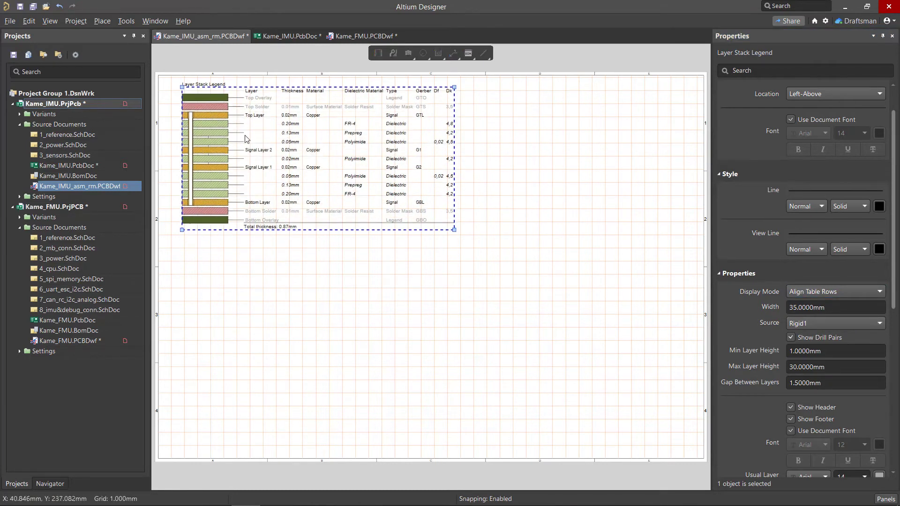
click(408, 53)
click(440, 66)
click(233, 283)
click(808, 323)
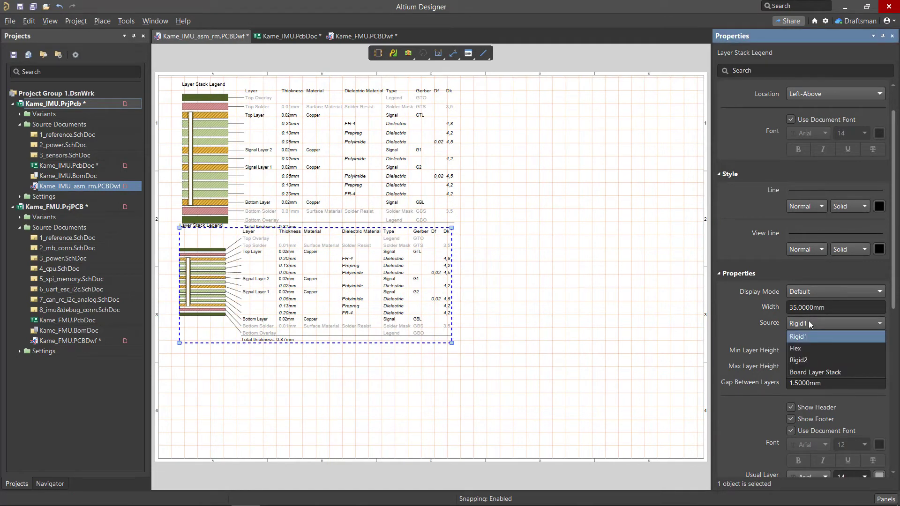
click(808, 348)
drag(223, 317, 226, 257)
Step: Set the Flex legend to Align Table Rows and check the upper legend's drill-pair option
click(834, 291)
click(838, 323)
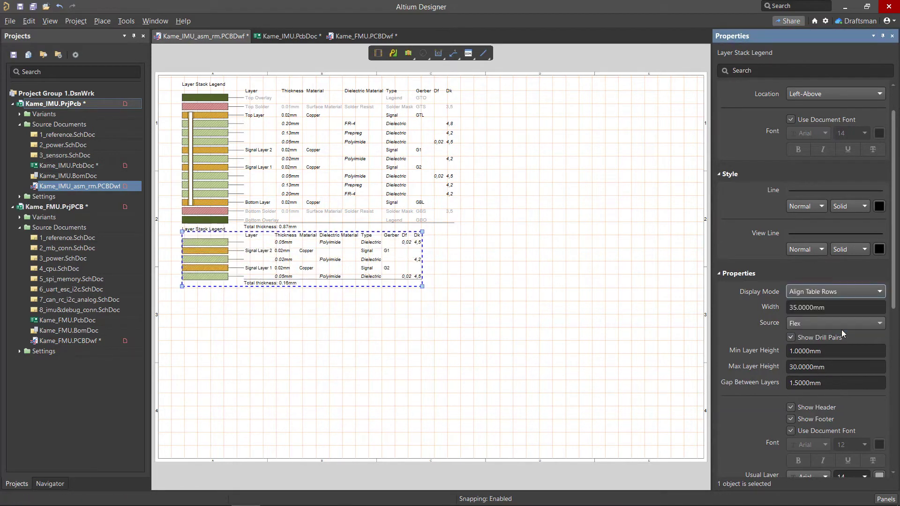
click(473, 262)
click(396, 205)
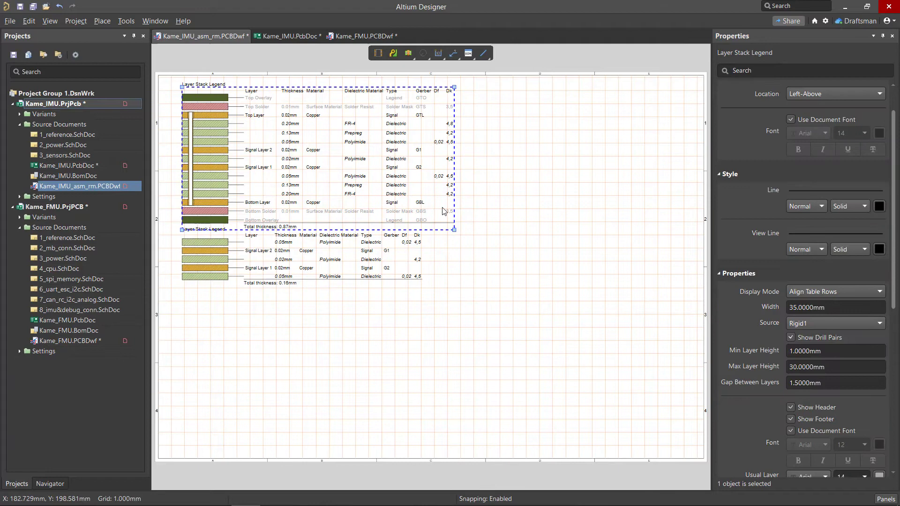
click(790, 338)
click(791, 337)
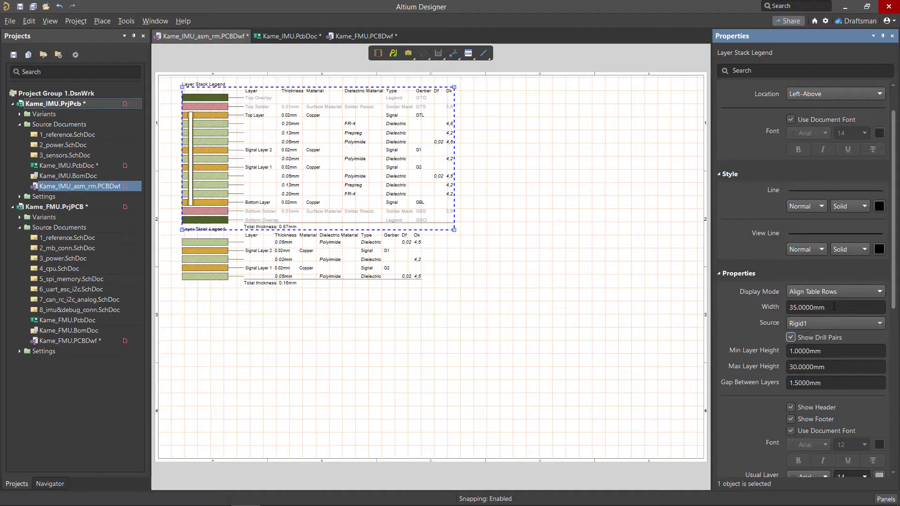
Step: Reduce the legend's columns to Layer and Thickness only
scroll(892, 281, down, 8)
click(851, 333)
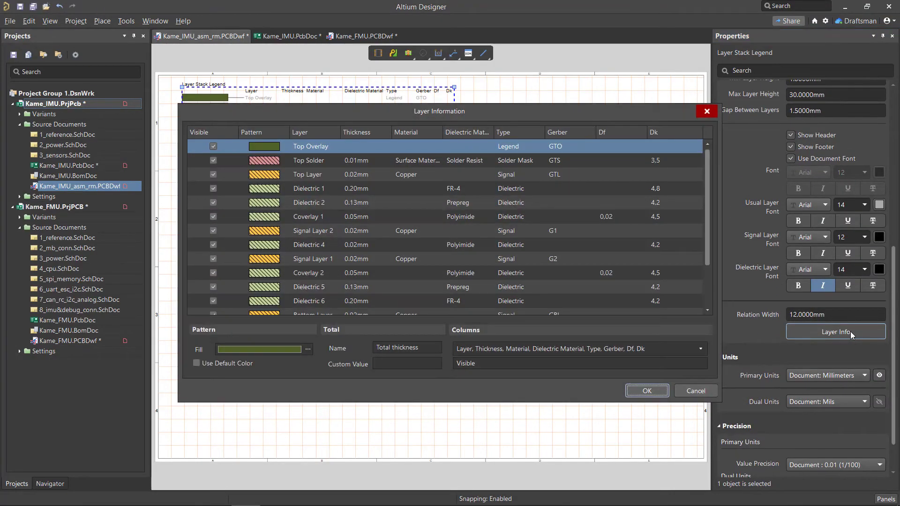
click(700, 349)
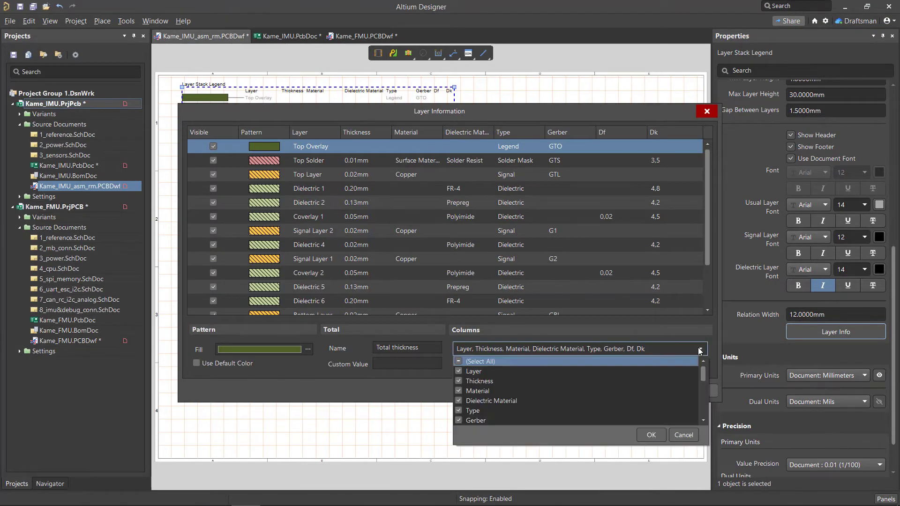
click(458, 391)
click(458, 401)
click(458, 411)
click(459, 420)
scroll(468, 399, down, 2)
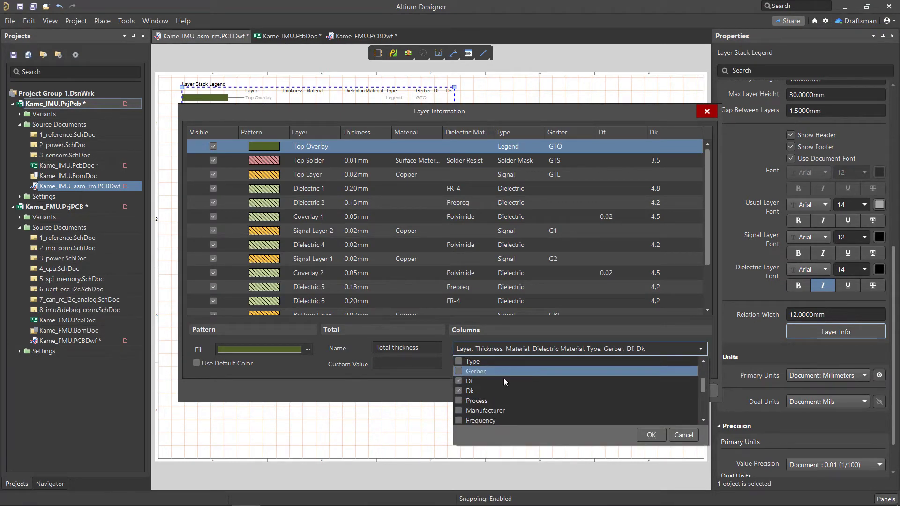
click(458, 381)
click(459, 391)
click(266, 157)
Step: Hide Top Solder, make the solder mask fill light orange, and apply the changes
click(266, 157)
click(291, 350)
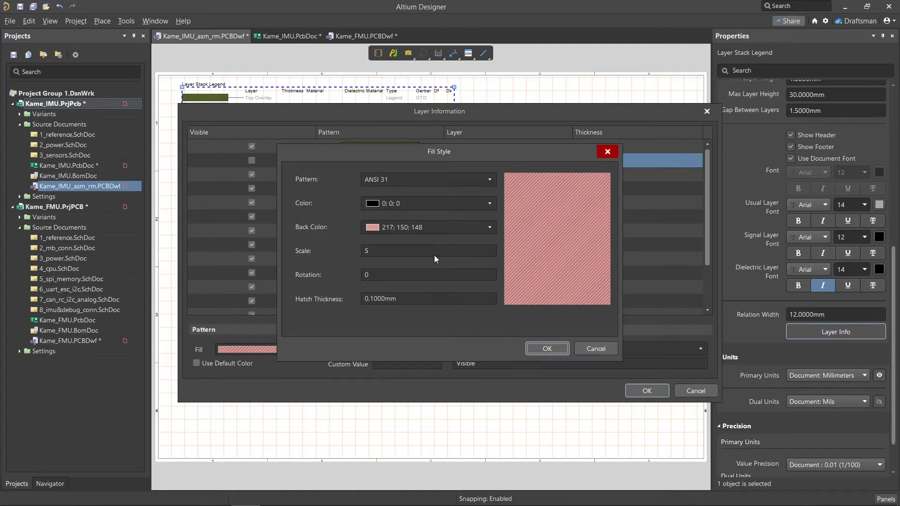
click(489, 227)
click(493, 304)
click(546, 349)
click(637, 391)
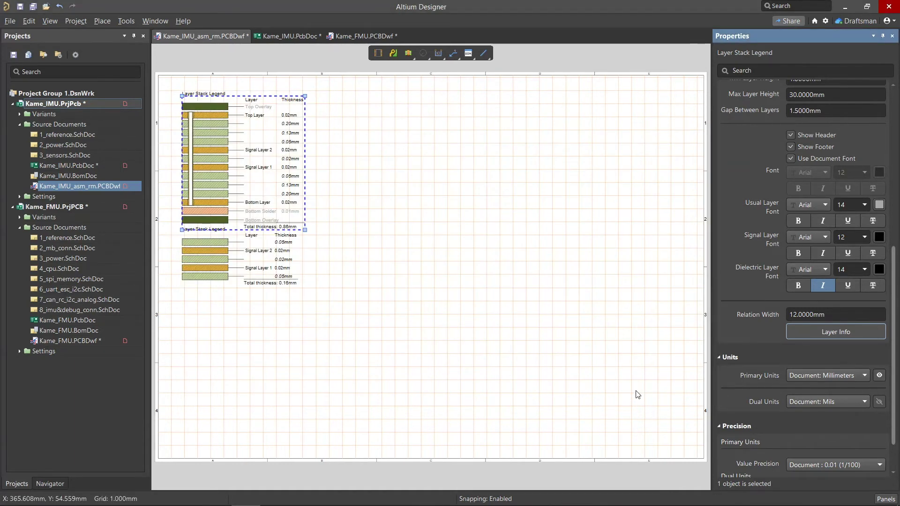
Step: Place a board region view at the sheet's lower left
click(408, 53)
click(434, 119)
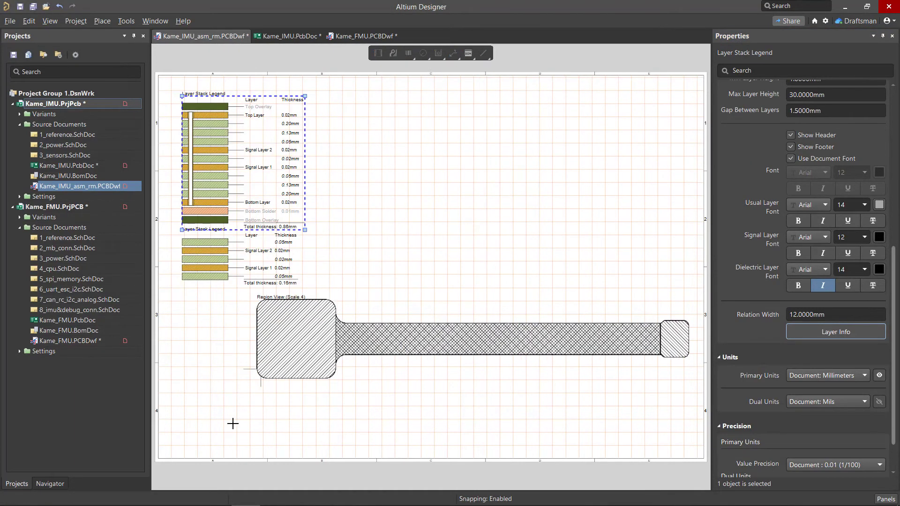
click(184, 434)
click(216, 413)
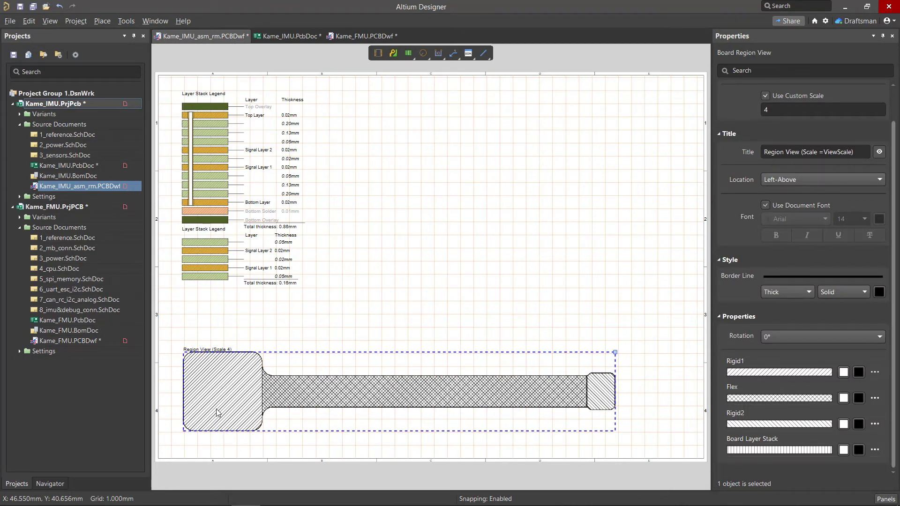
Step: Colour the Rigid1 hatch green, Flex blue and Rigid2 pink
click(857, 372)
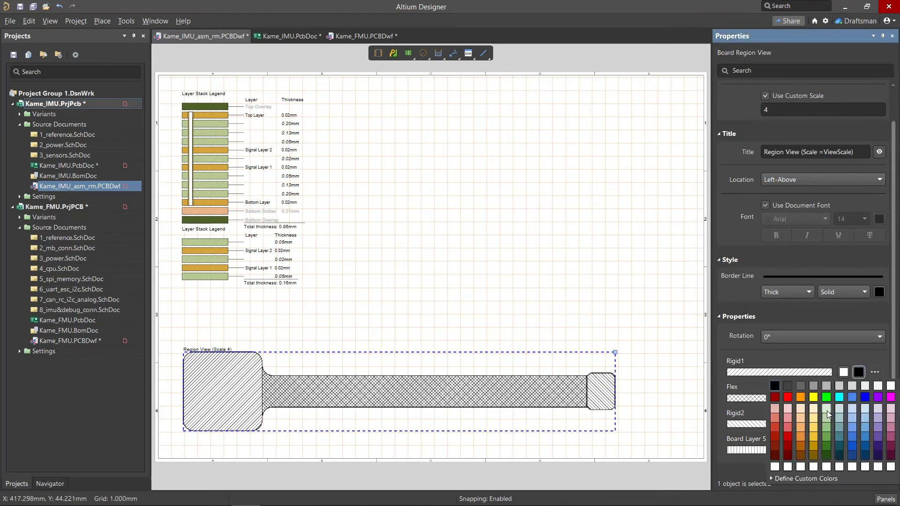
click(826, 411)
click(858, 398)
click(853, 337)
click(858, 423)
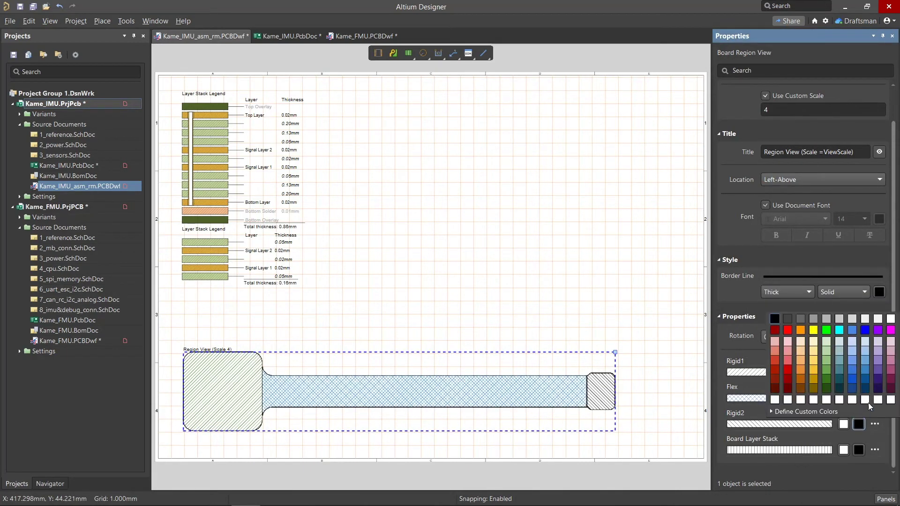
click(890, 374)
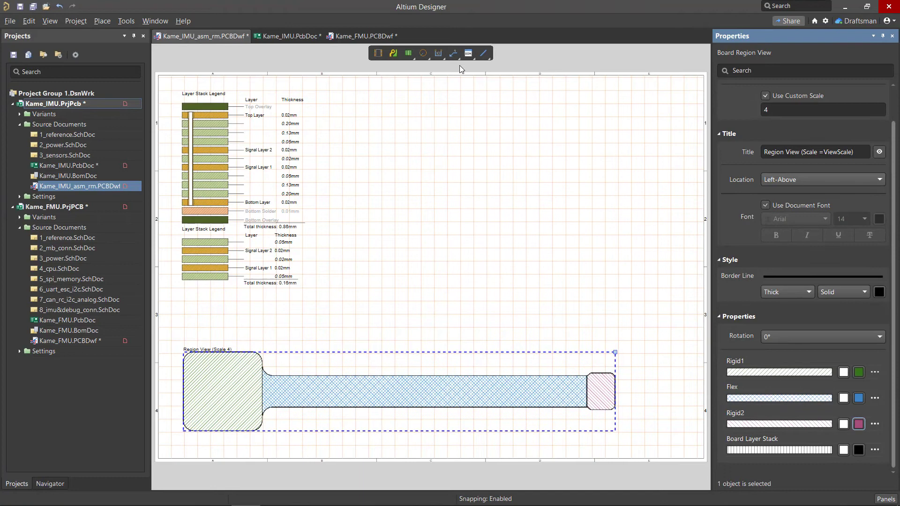
Step: Label the Rigid1, Flex and Rigid2 regions with callouts above the view
click(225, 387)
click(252, 322)
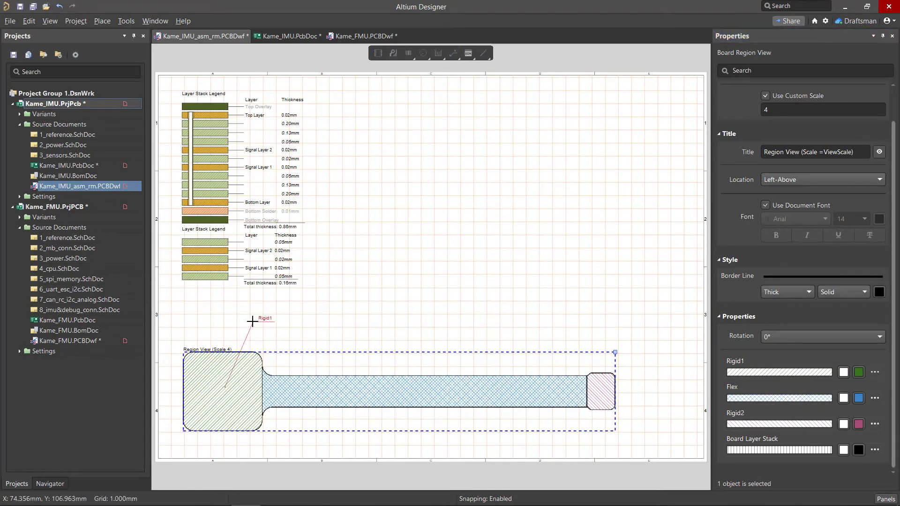
click(324, 388)
click(358, 322)
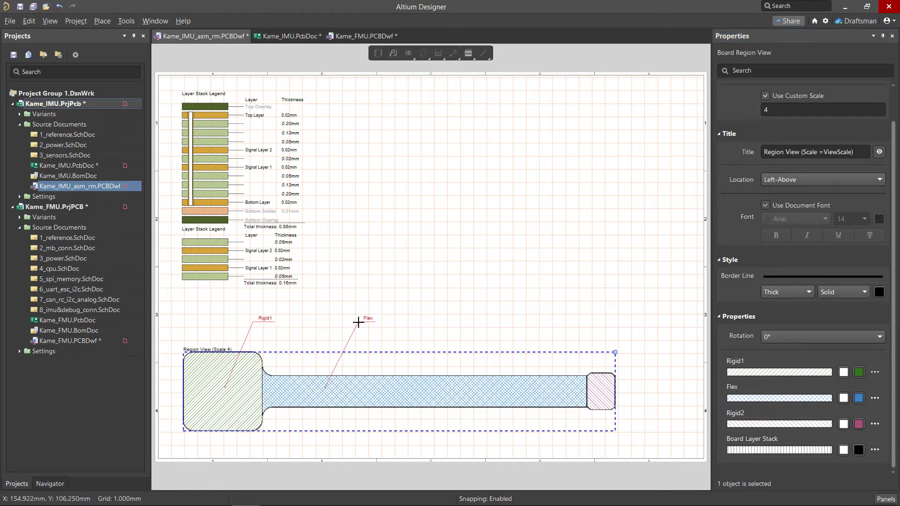
click(599, 388)
click(625, 327)
right_click(606, 327)
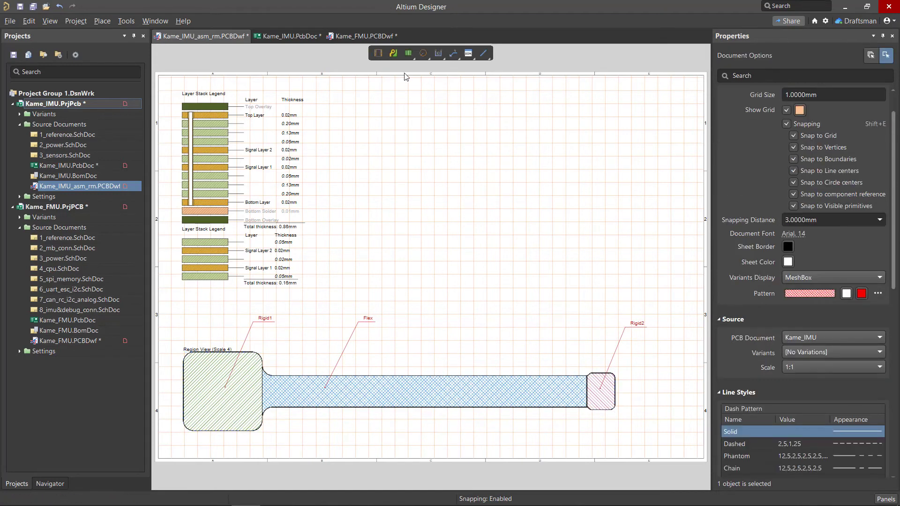
Step: Place a realistic board view beside the legends, set its width to 300 mm, and shift it left
click(408, 52)
click(435, 129)
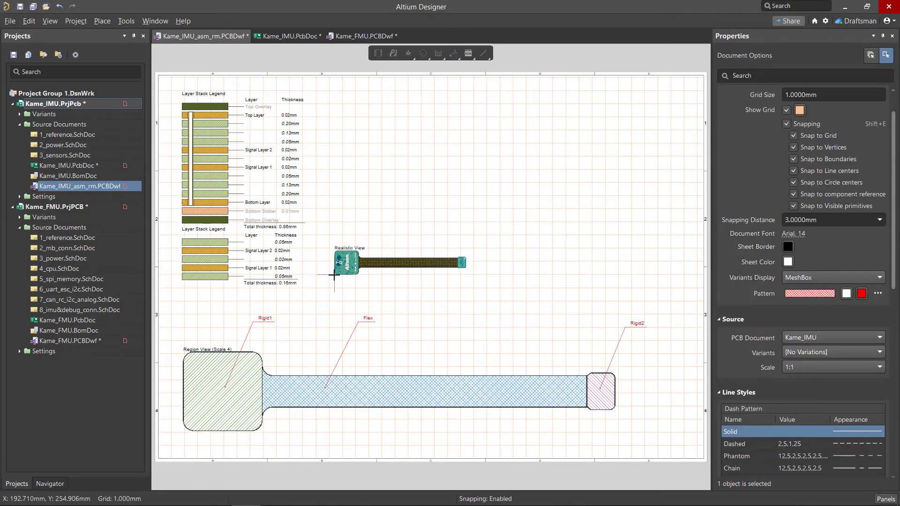
click(334, 276)
drag(464, 255, 439, 213)
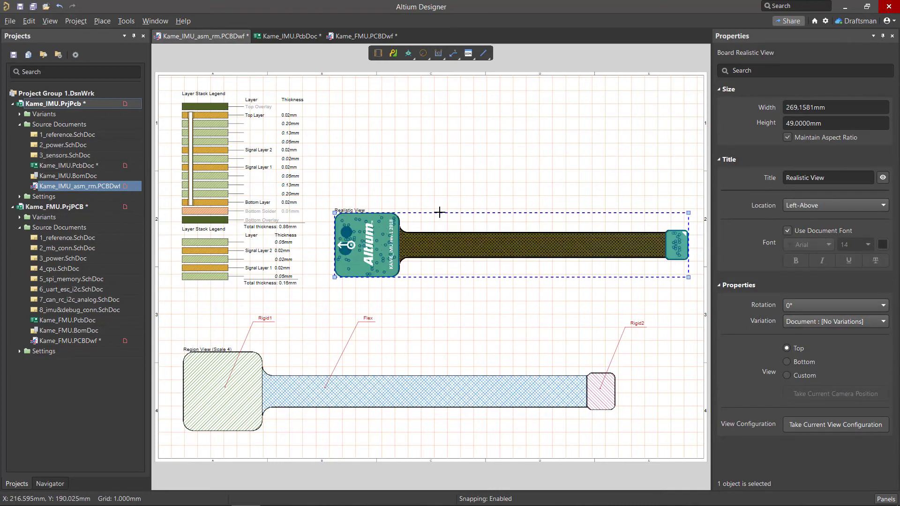
click(834, 106)
text(300)
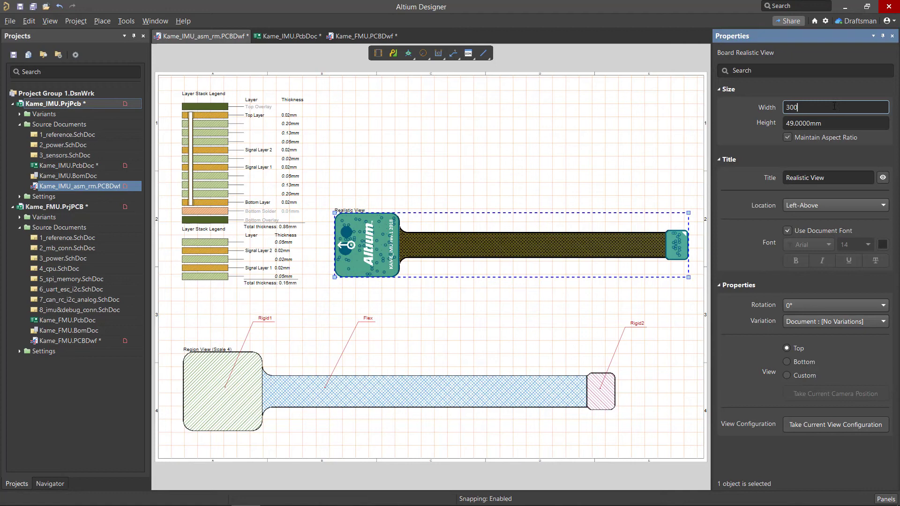
key(Return)
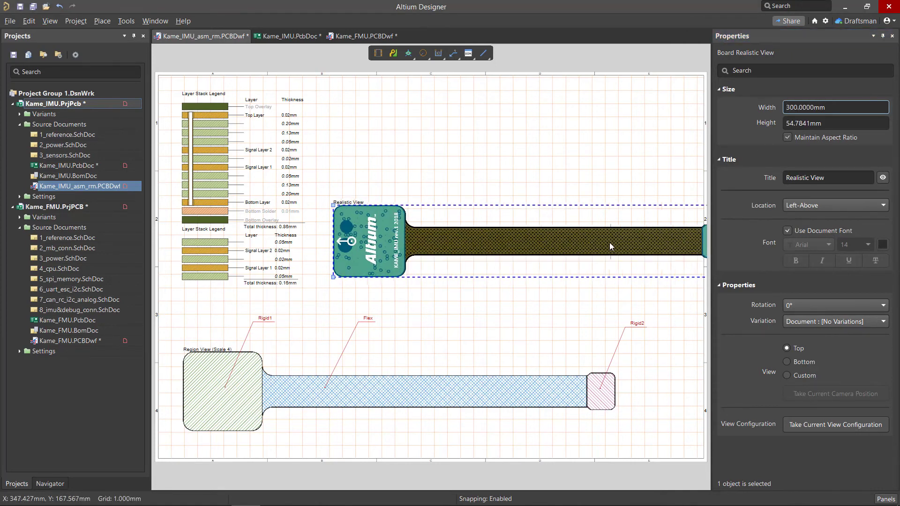
drag(609, 242, 583, 242)
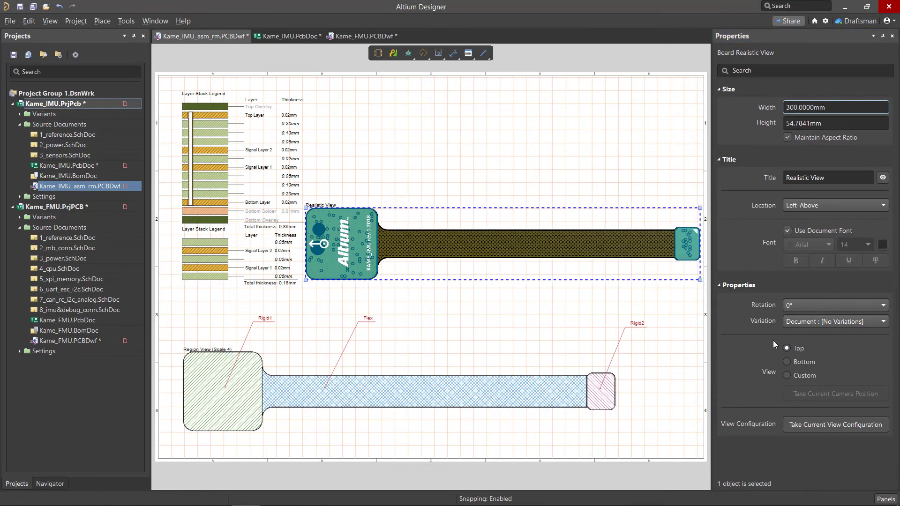
Step: Set the Realistic View to Custom and capture the folded Kame_IMU.PcbDoc board's current 3D camera angle
click(786, 360)
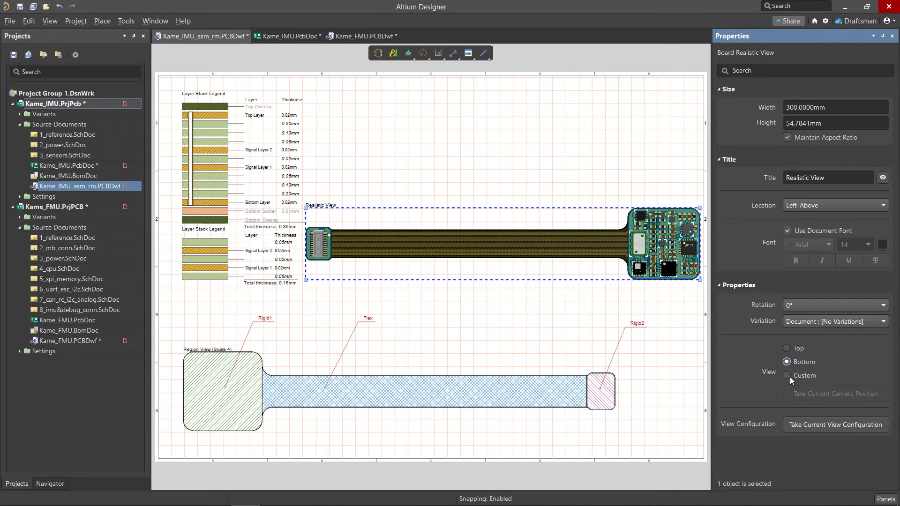
click(786, 374)
click(282, 38)
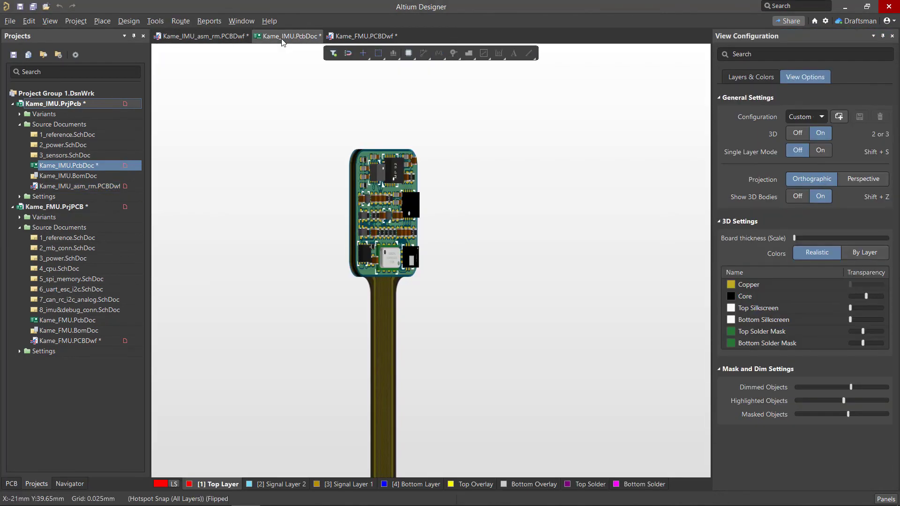
key(5)
click(203, 34)
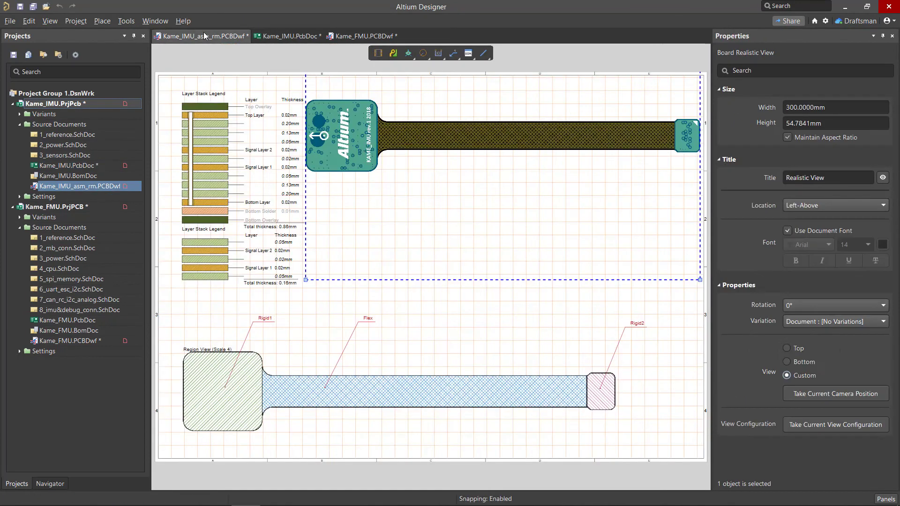
click(826, 393)
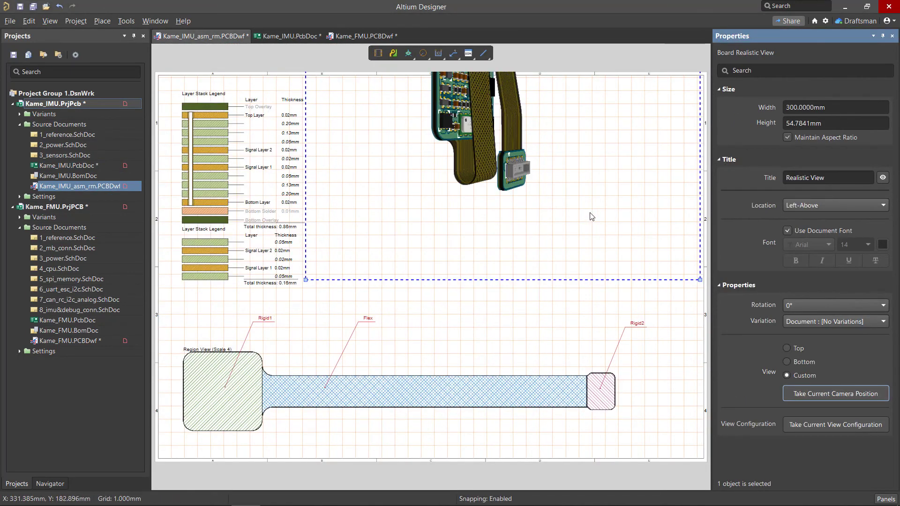